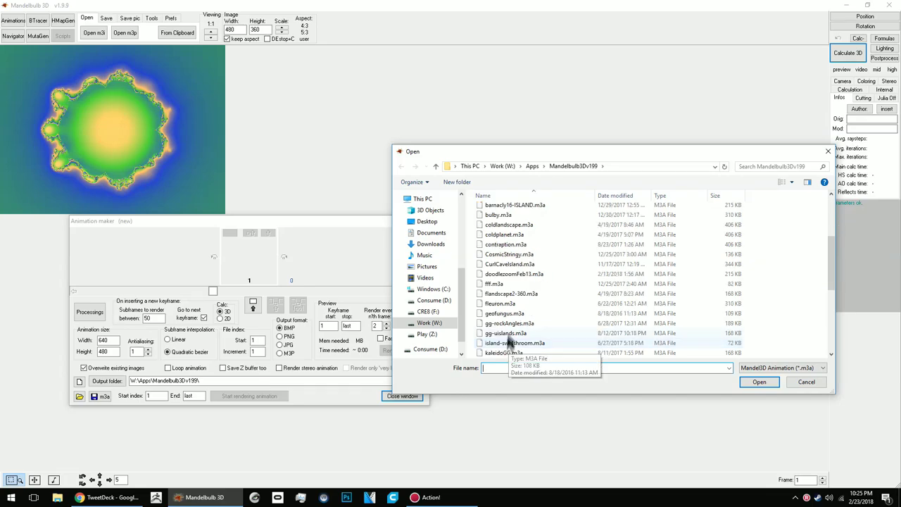
- Load island-swirlshroom.m3a so keyframe 1's Amazing Box scene renders, and show the Navigator
double_click(510, 344)
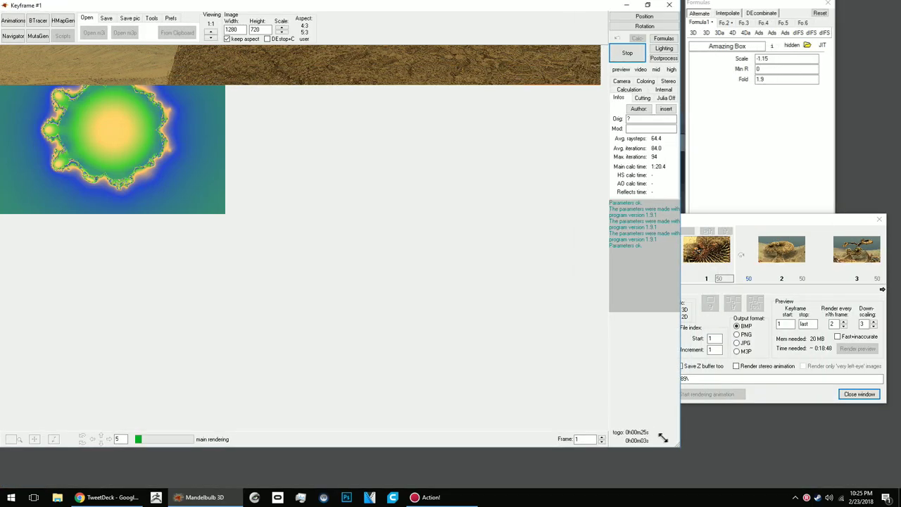
left_click(14, 36)
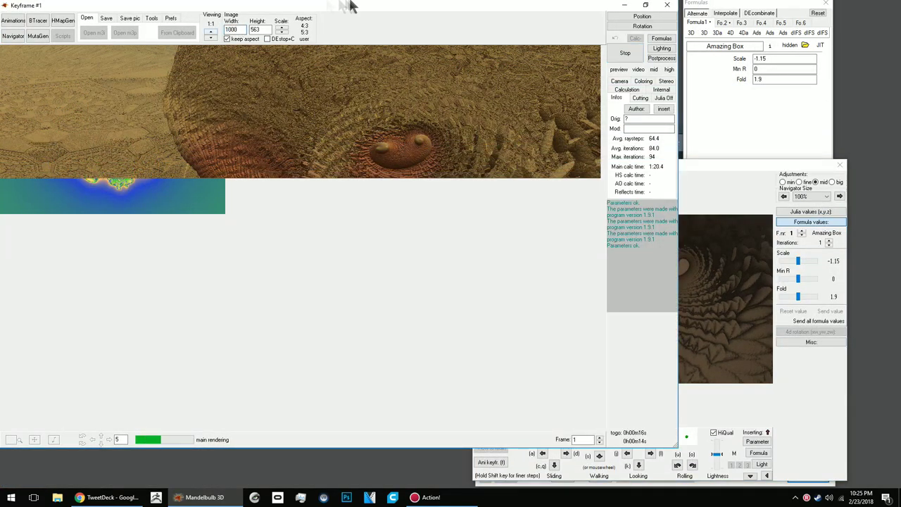
- Turn the Navigator view using the _Rotate formula settings and render it to the main window
left_click(803, 197)
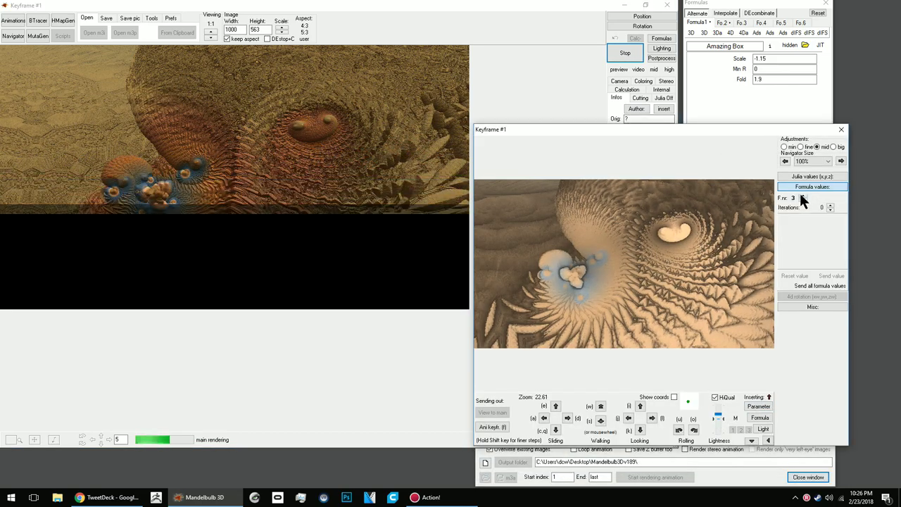
left_click_drag(800, 243, 794, 263)
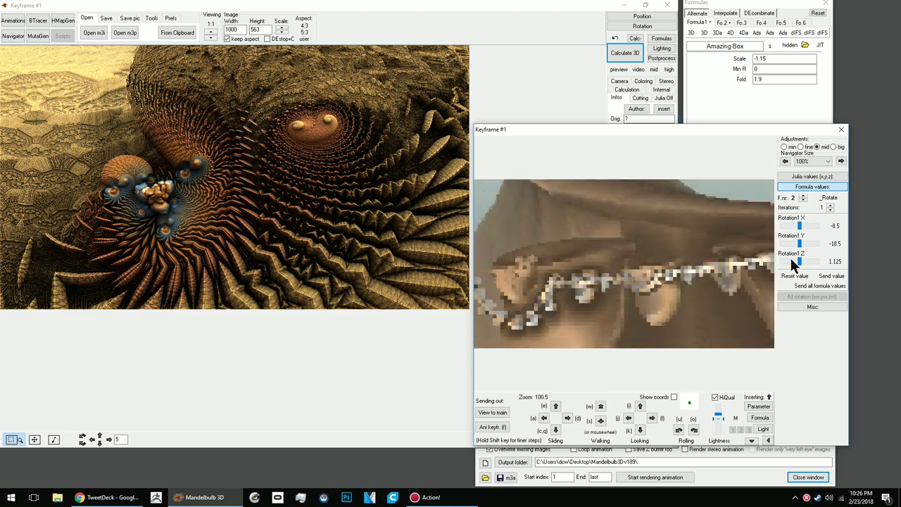
left_click(752, 440)
scroll(568, 431, "up", 3)
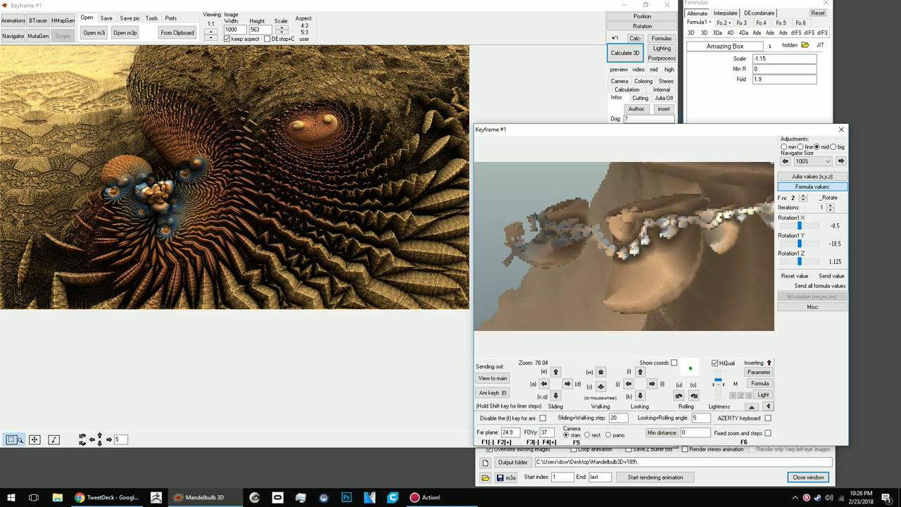
key("j")
left_click(492, 379)
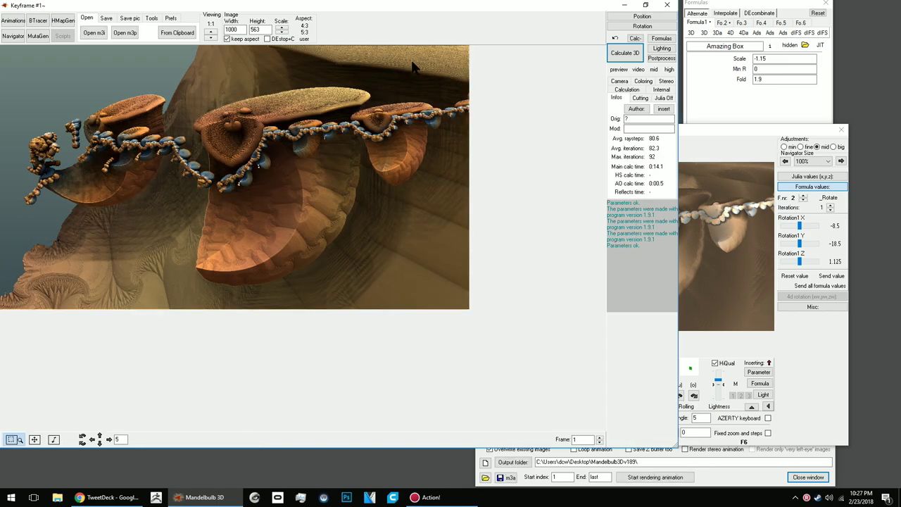
- Lower Rotation1 X/Y and set Amazing Box Scale -1.12031, Min R 0.040625, Fold 1.89688
left_click(798, 225)
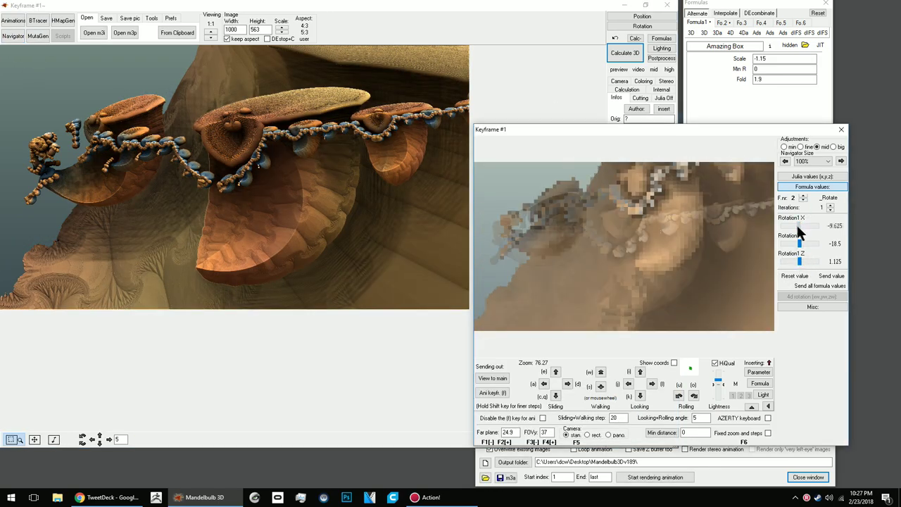
left_click_drag(799, 224, 797, 230, "shift")
left_click(791, 177)
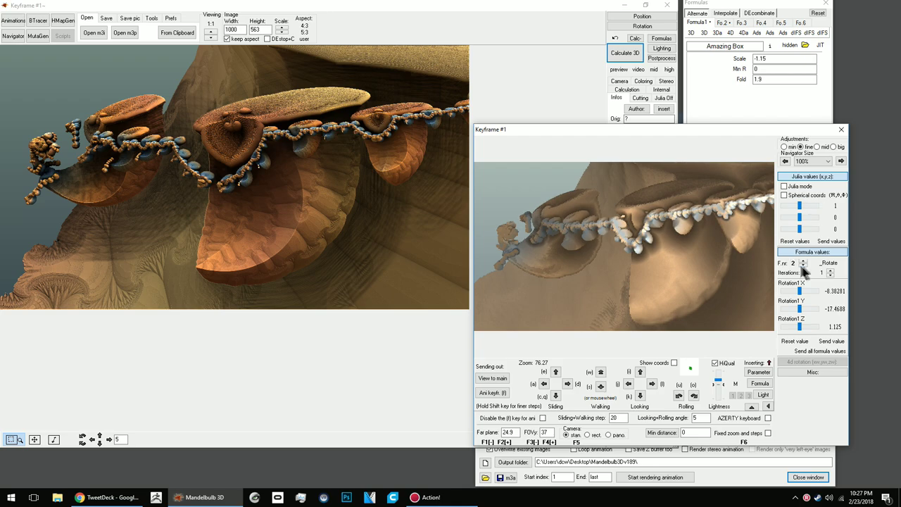
left_click_drag(801, 226, 800, 257)
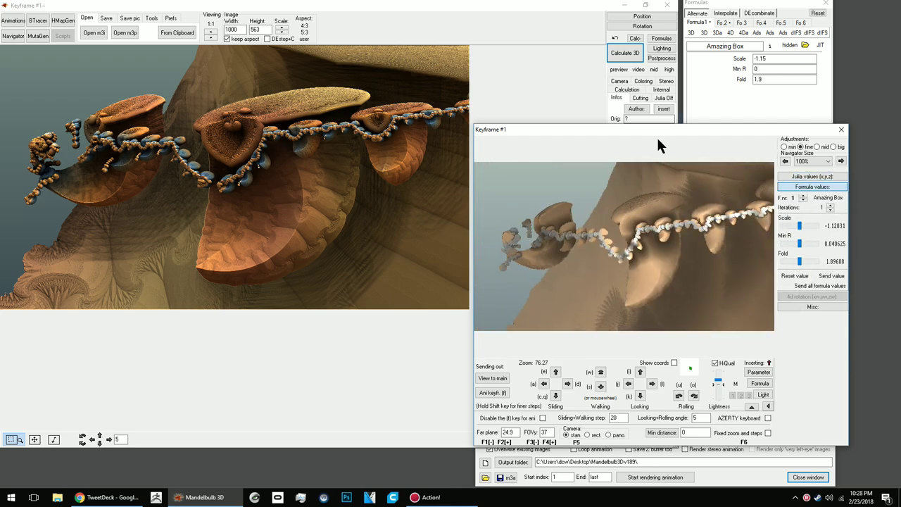
scroll(658, 145, "down", 5)
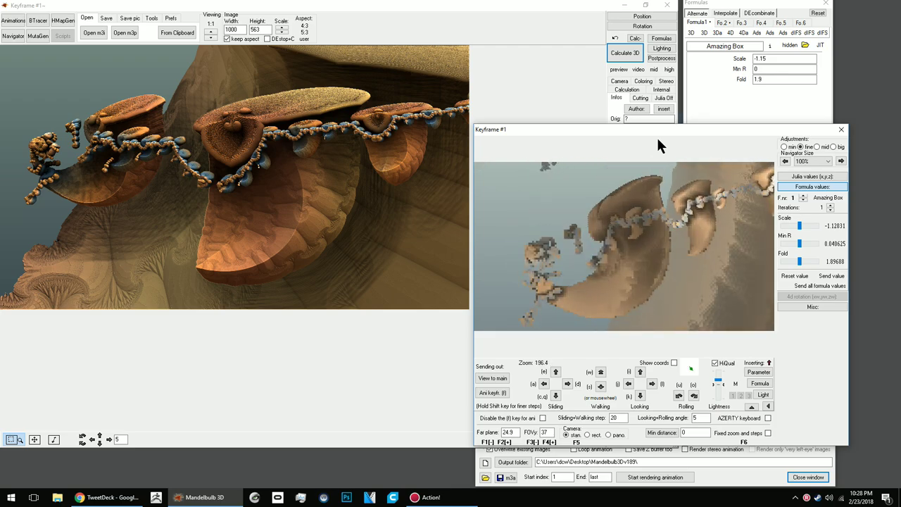
- Send the tweaked Navigator formula values to the main scene
left_click(10, 22)
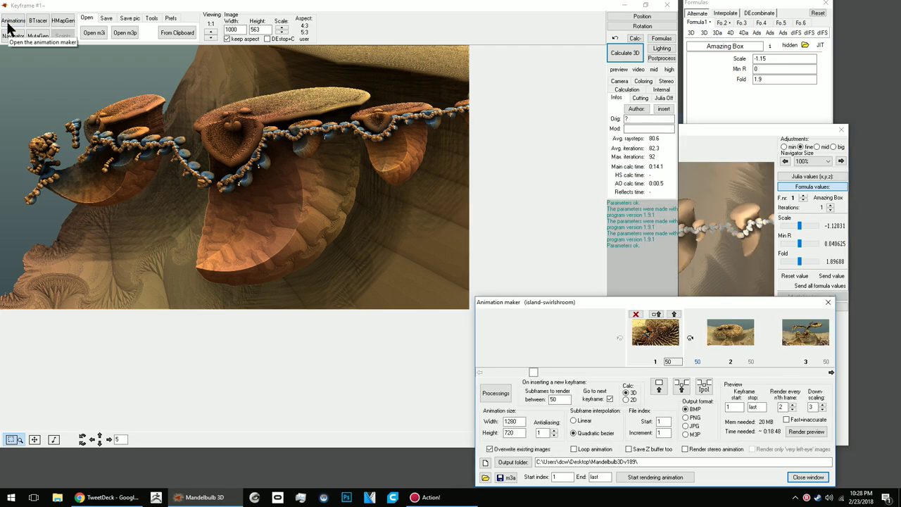
left_click(809, 282)
left_click(492, 378)
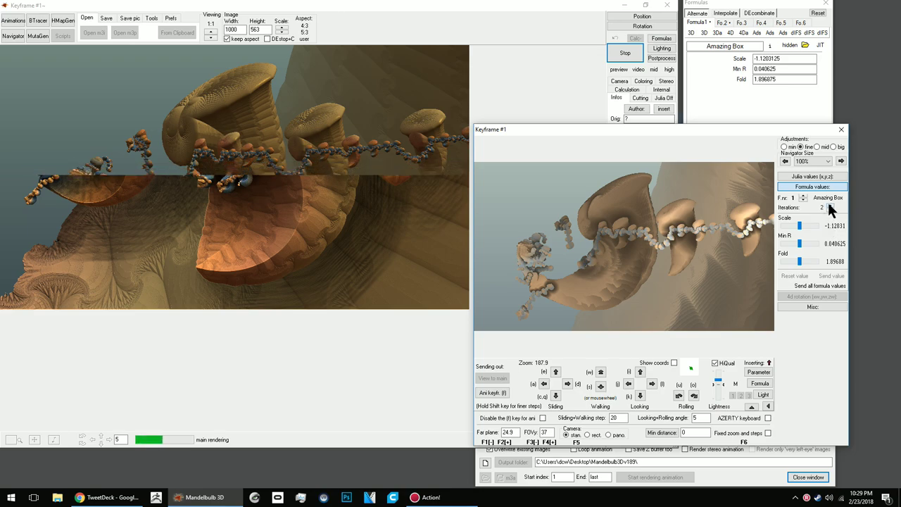
- Browse the Fo.3 dIFS formula list and close it without choosing a formula
left_click(759, 384)
left_click(804, 32)
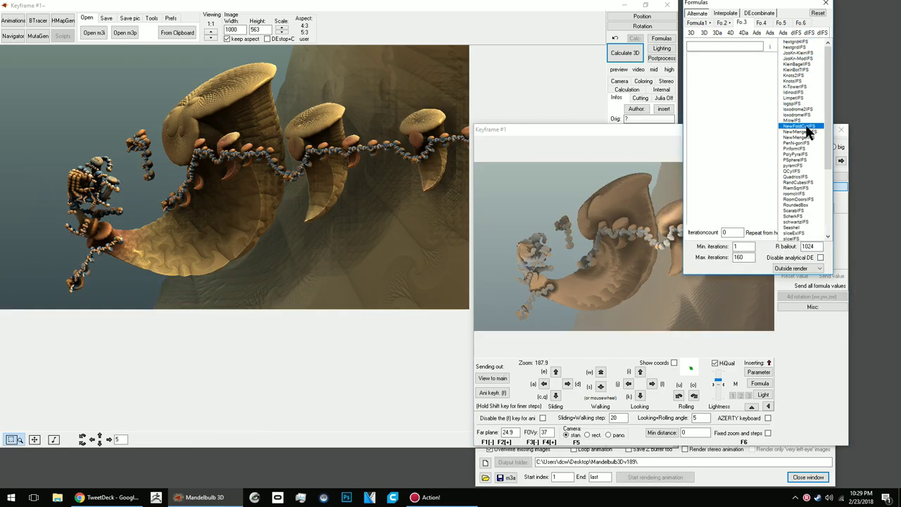
left_click(570, 56)
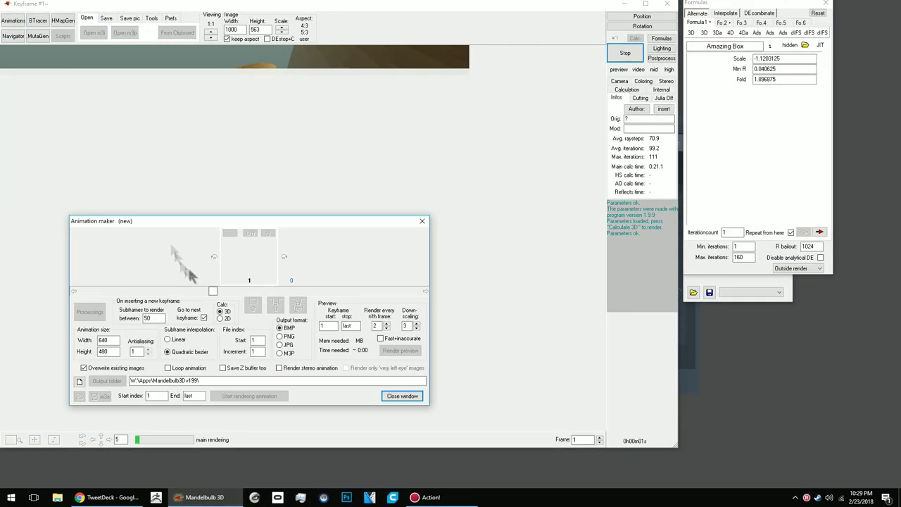
- Fly the Navigator to a close-up of the three-lobed spiral cap and render it in the main window
key("w")
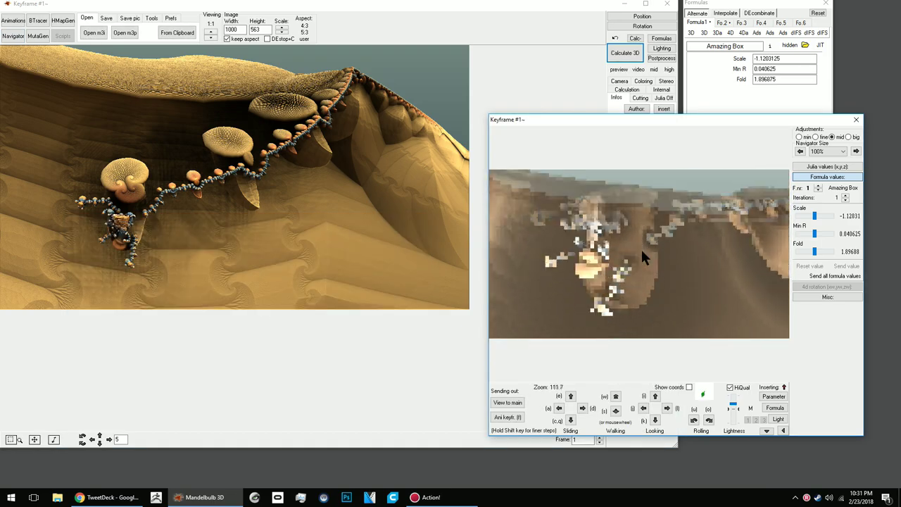
scroll(641, 251, "up", 3)
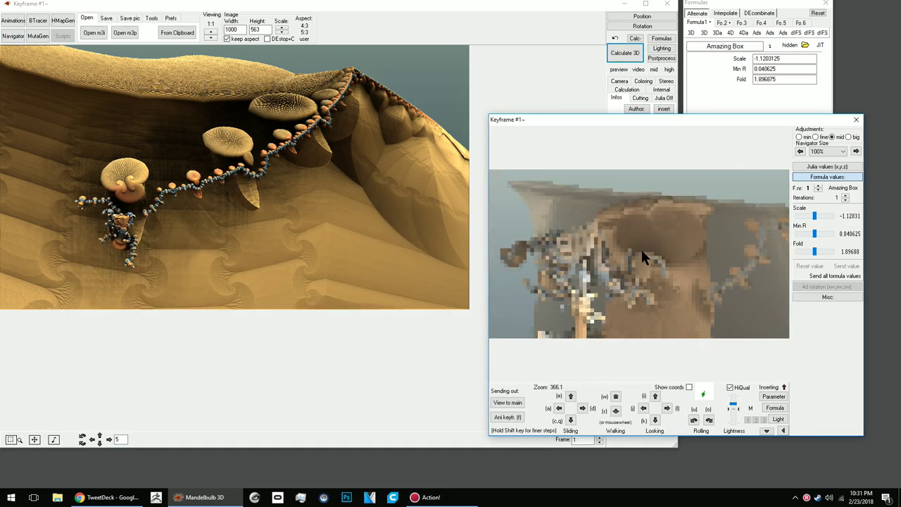
scroll(641, 251, "down", 2)
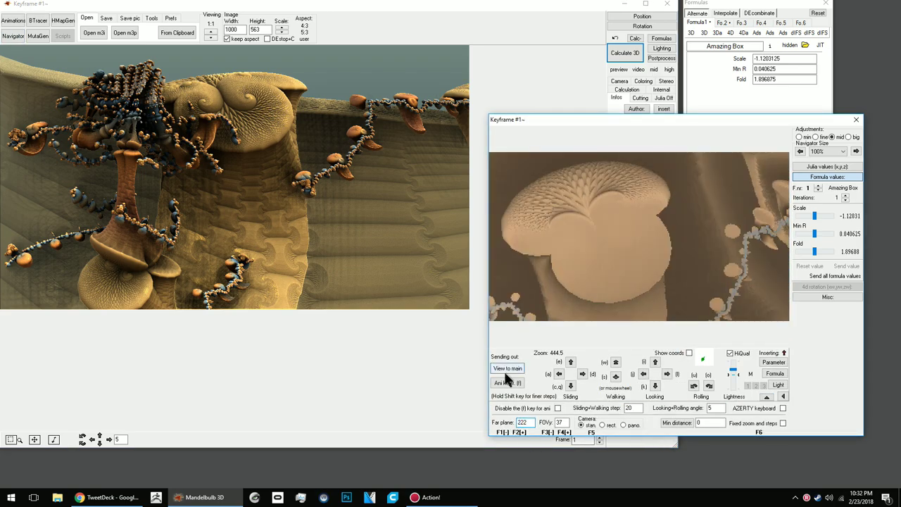
left_click(622, 53)
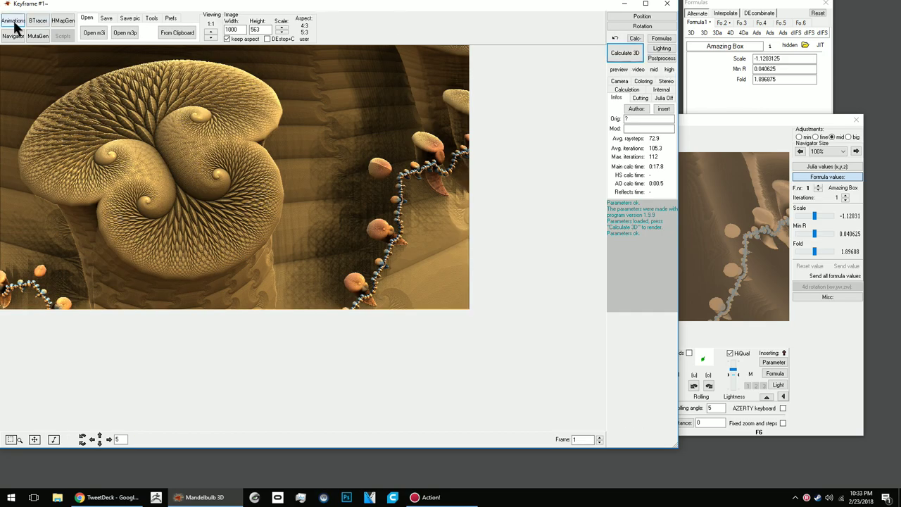
- Set Amazing Box Scale to -1.1578125, send it to the main scene, and re-render the spiral cap
left_click(762, 135)
left_click_drag(815, 215, 810, 208)
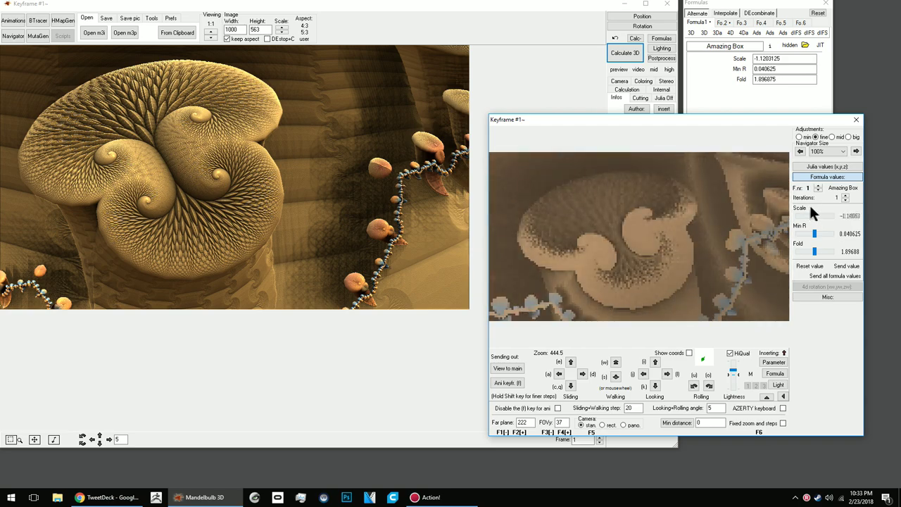
left_click(506, 368)
left_click(624, 53)
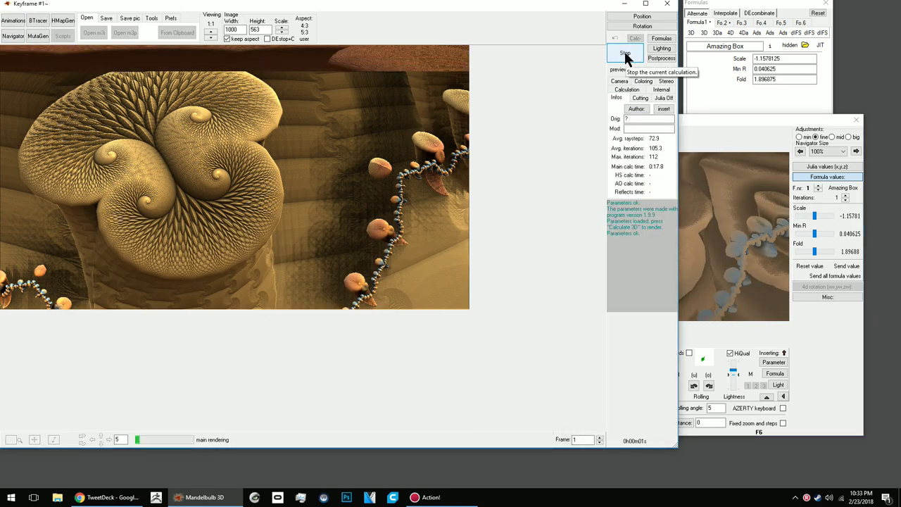
left_click(682, 118)
scroll(650, 202, "down", 3)
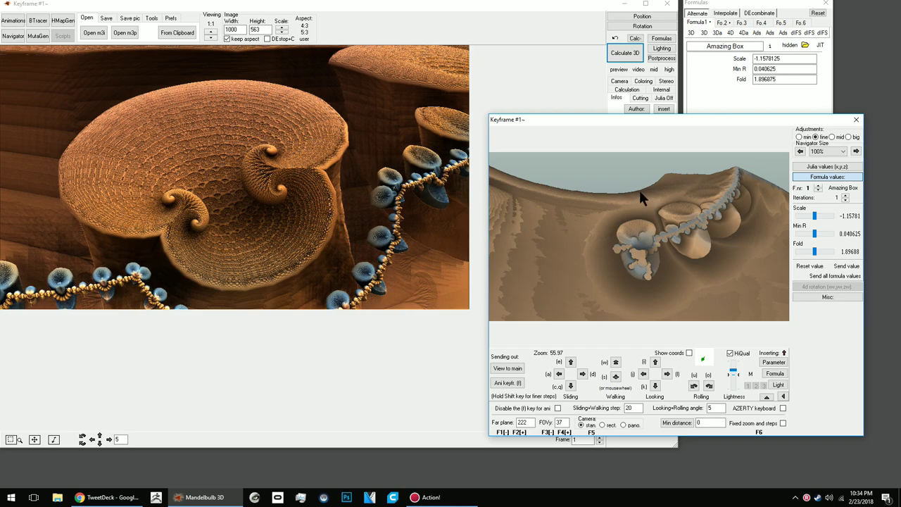
left_click(13, 20)
- Preview the keyframe 3-to-4 fly-through while zooming the Navigator view, then close the preview
left_click(401, 351)
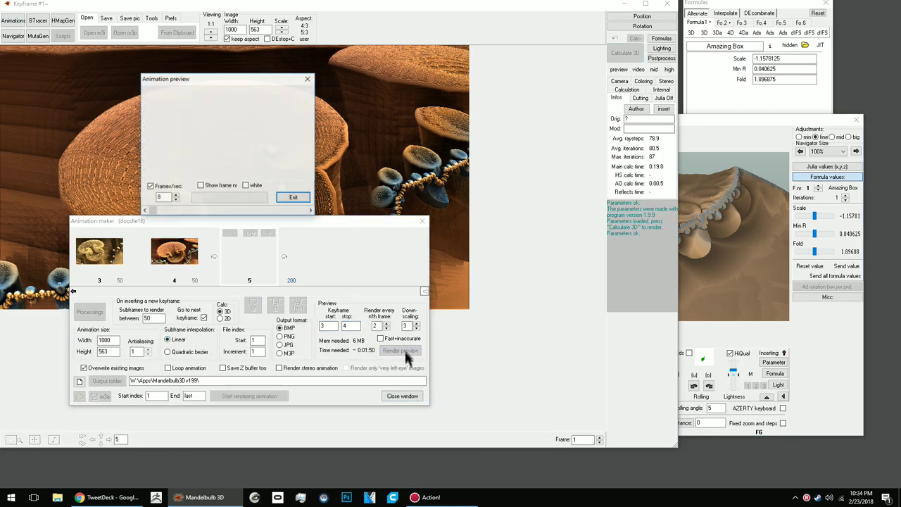
left_click(687, 120)
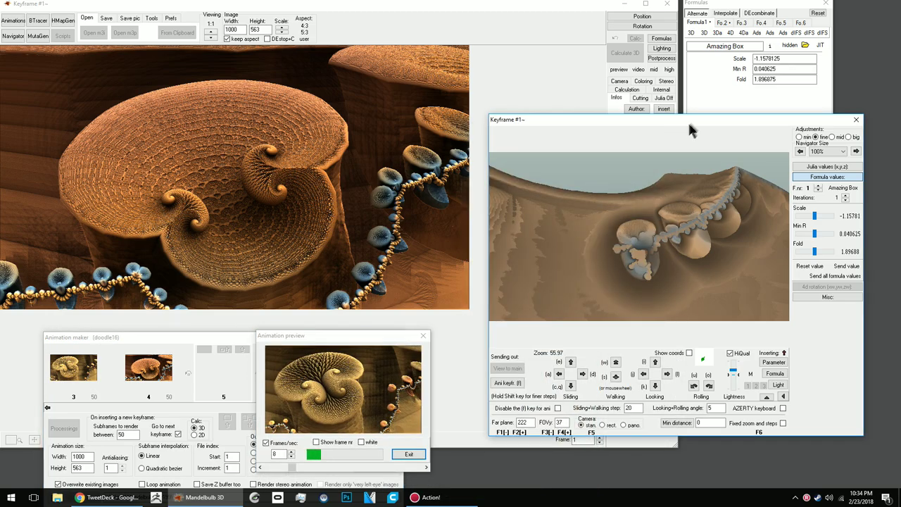
scroll(678, 266, "up", 3)
scroll(678, 266, "up", 2)
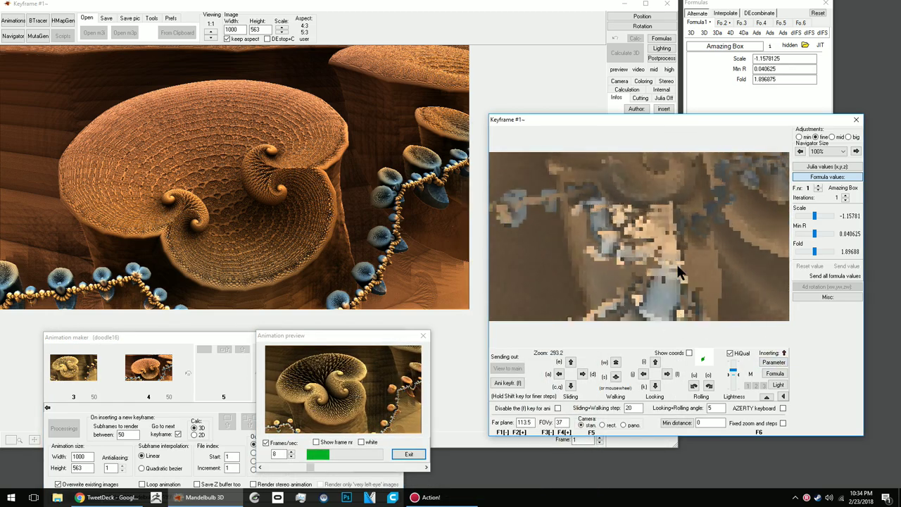
scroll(678, 267, "up", 2)
scroll(677, 267, "up", 2)
scroll(676, 264, "down", 3)
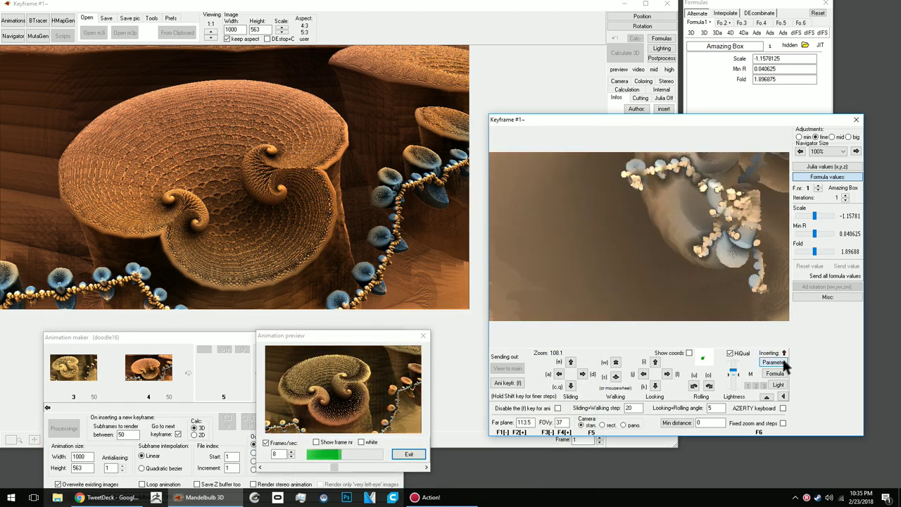
scroll(726, 132, "up", 3)
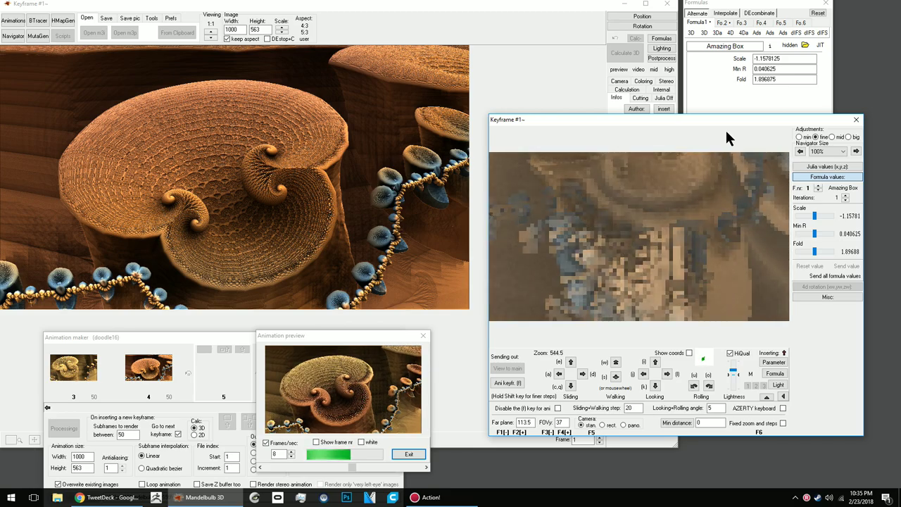
scroll(726, 132, "up", 5)
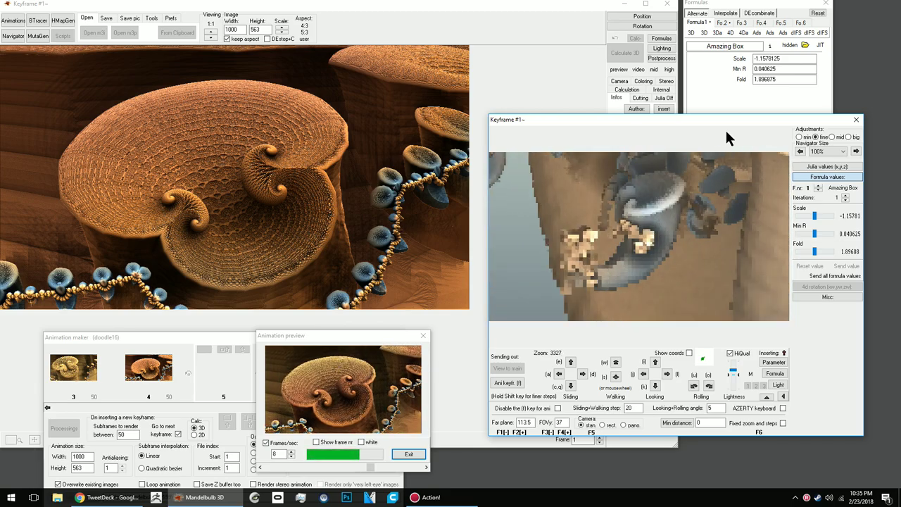
scroll(726, 130, "up", 1)
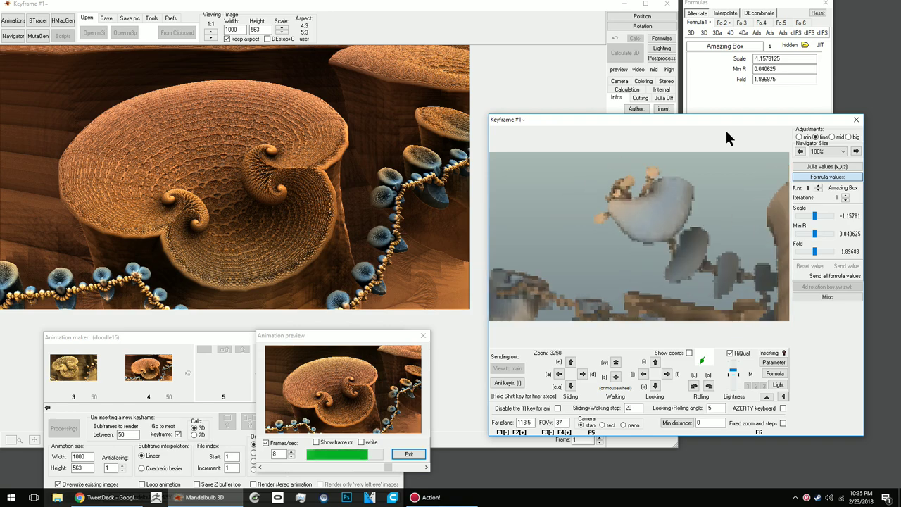
scroll(725, 128, "down", 1)
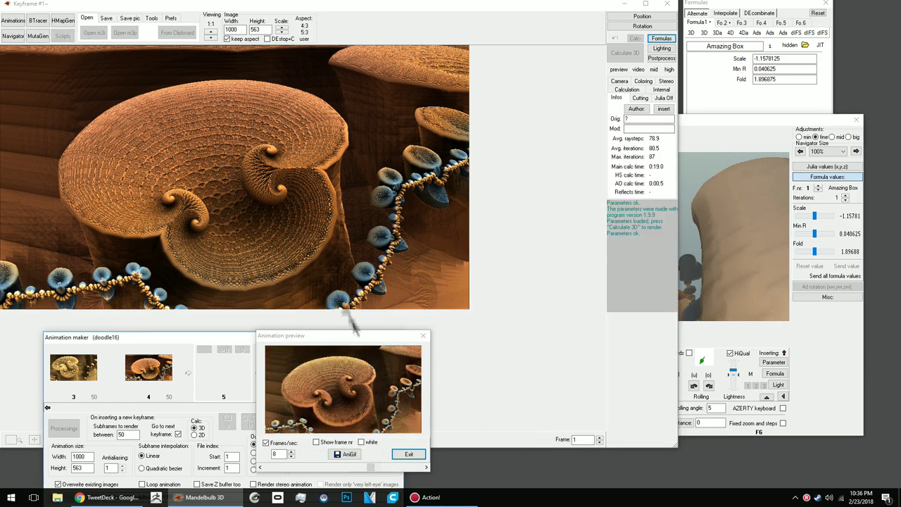
left_click(409, 454)
- Edit the image height and render a new Navigator viewpoint beside the blue-pod chain
left_click(616, 53)
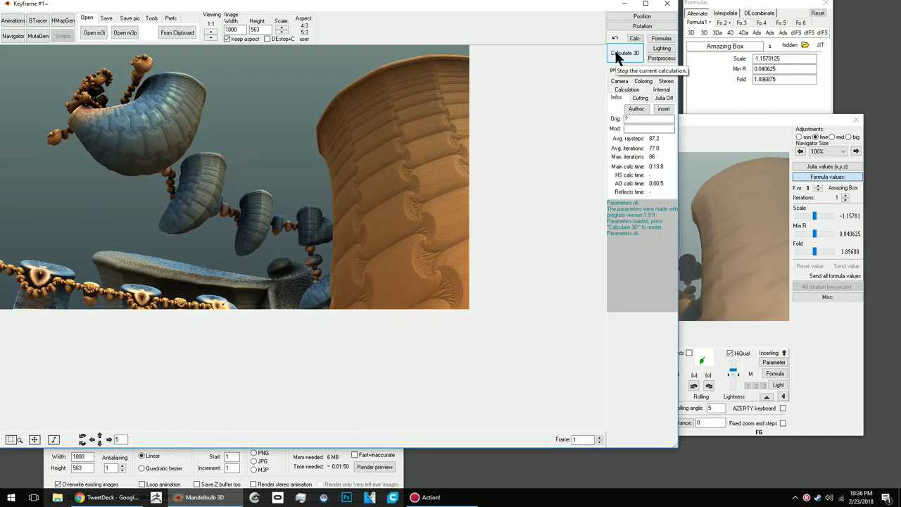
left_click(6, 37)
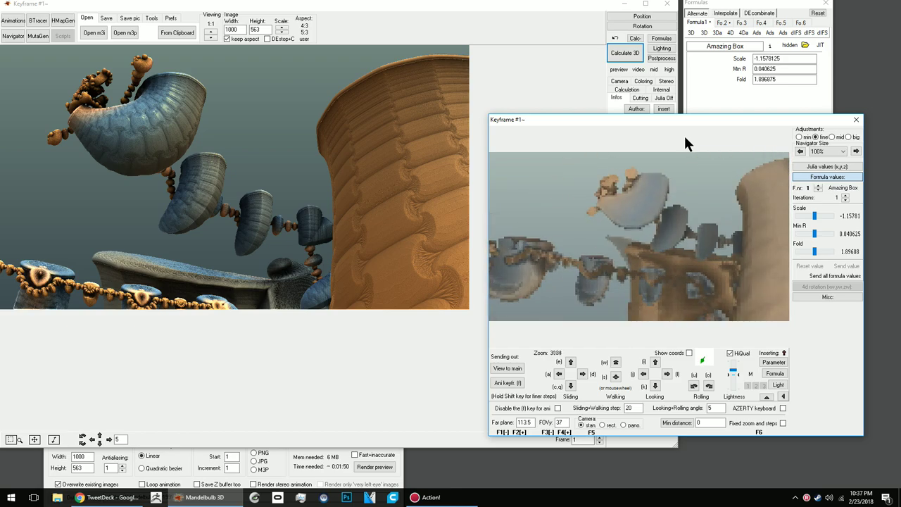
double_click(251, 29)
type("800")
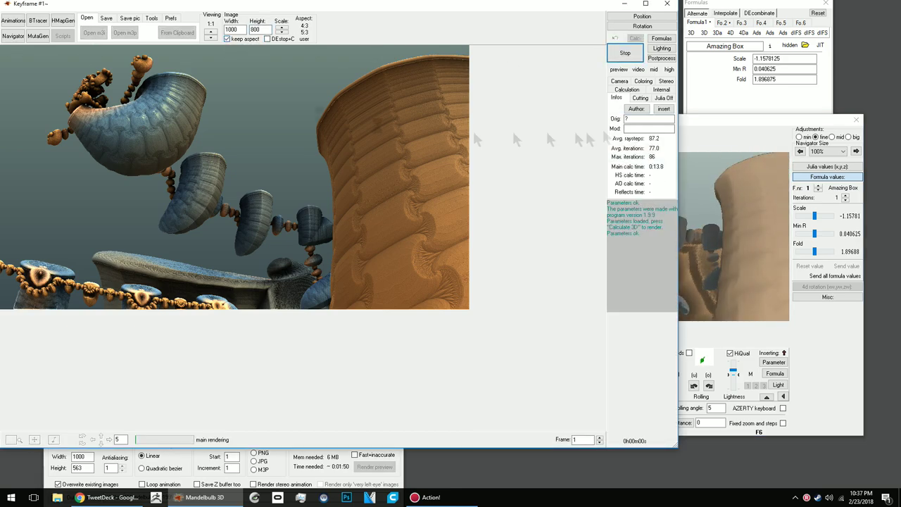
left_click(690, 119)
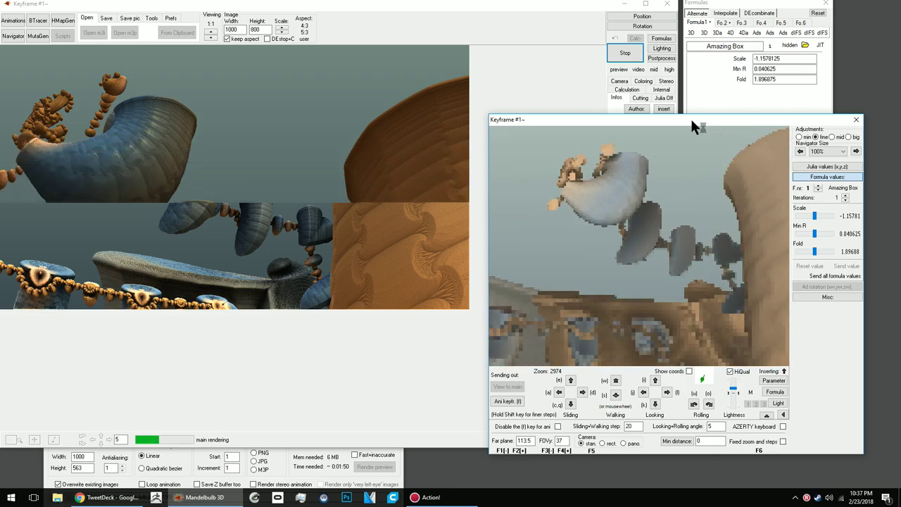
key("k")
key("k")
key("k")
key("k")
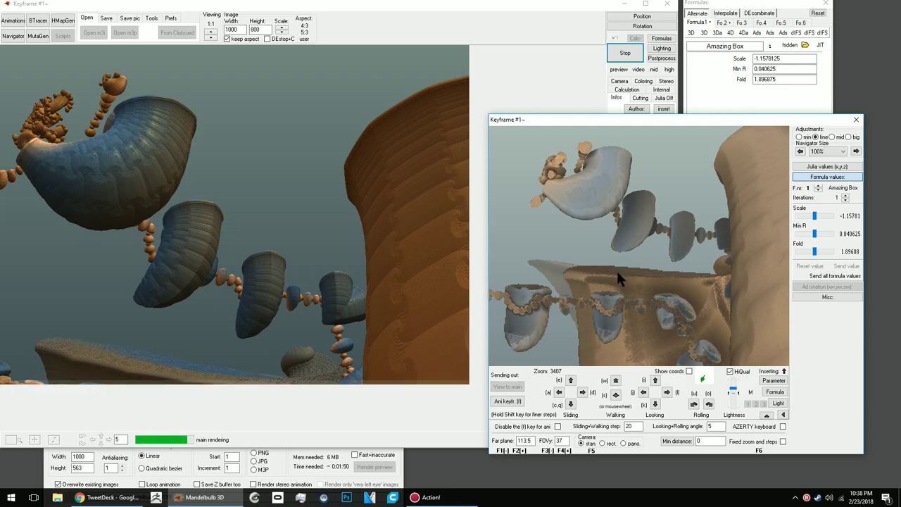
left_click(507, 386)
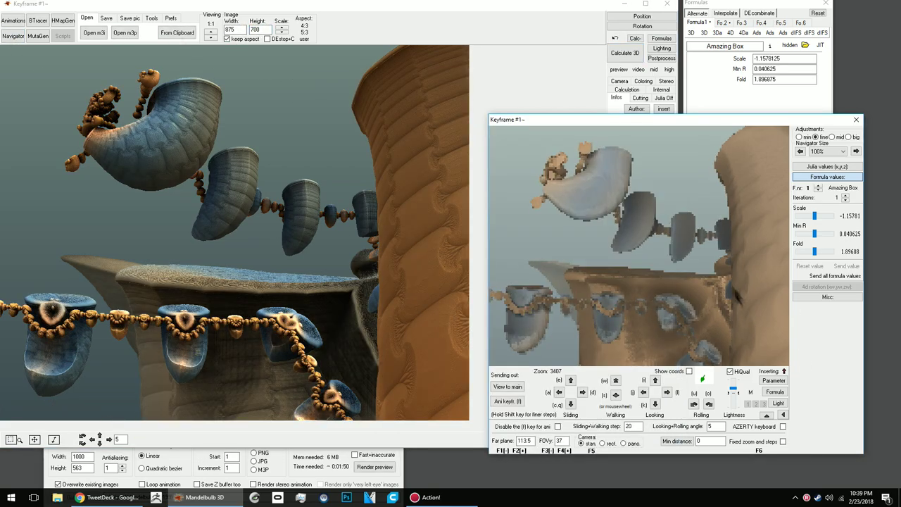
- Set the image width to 1000, nudging the formula Scale down and back to its original value
left_click(233, 31)
type("1000")
left_click(698, 160)
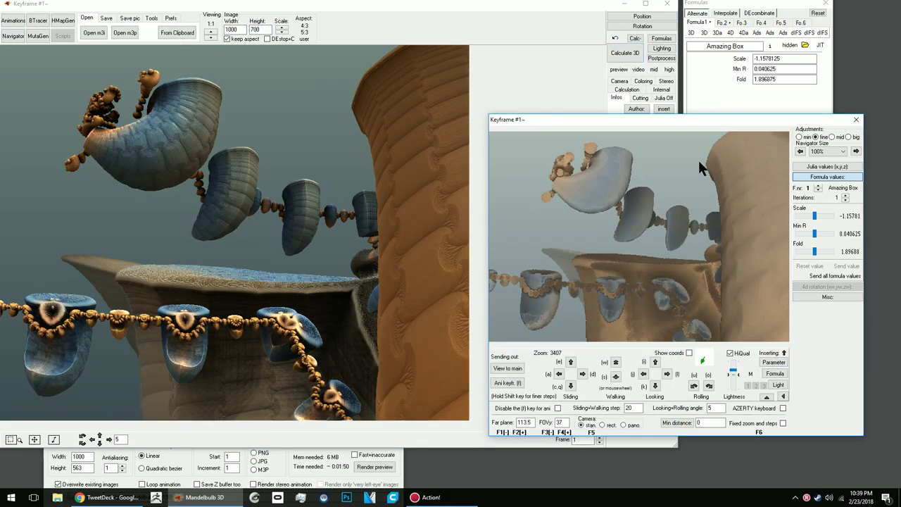
left_click(814, 214)
left_click(809, 266)
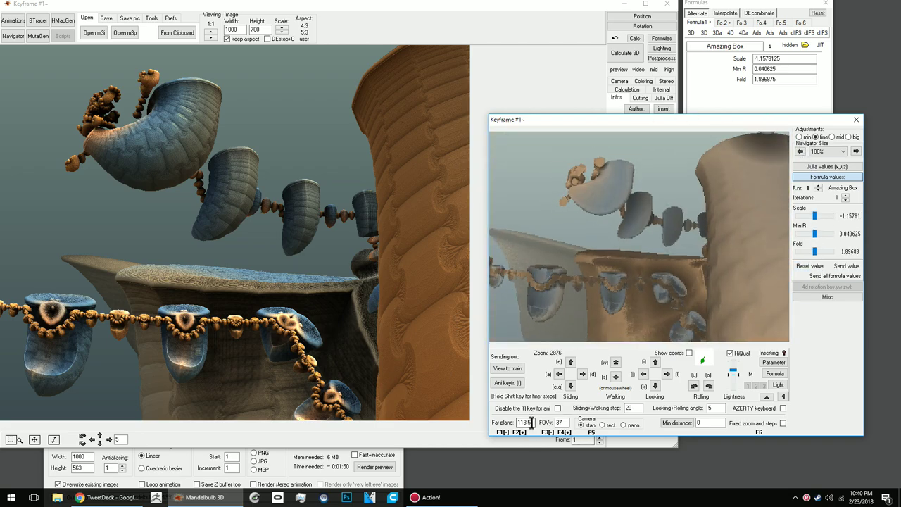
type("444")
- Set image height to 600 and the Navigator far plane to 444
key("alt+Tab")
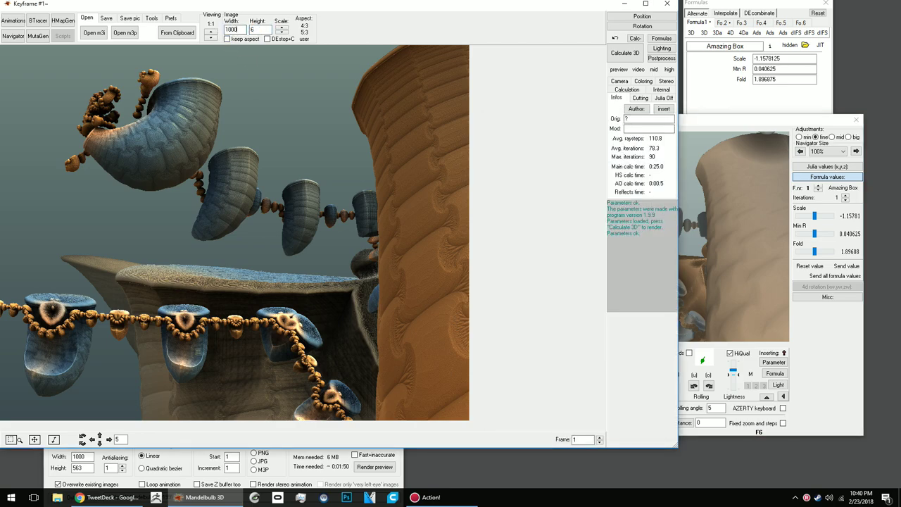
key("alt+Tab")
left_click_drag(707, 318, 718, 310)
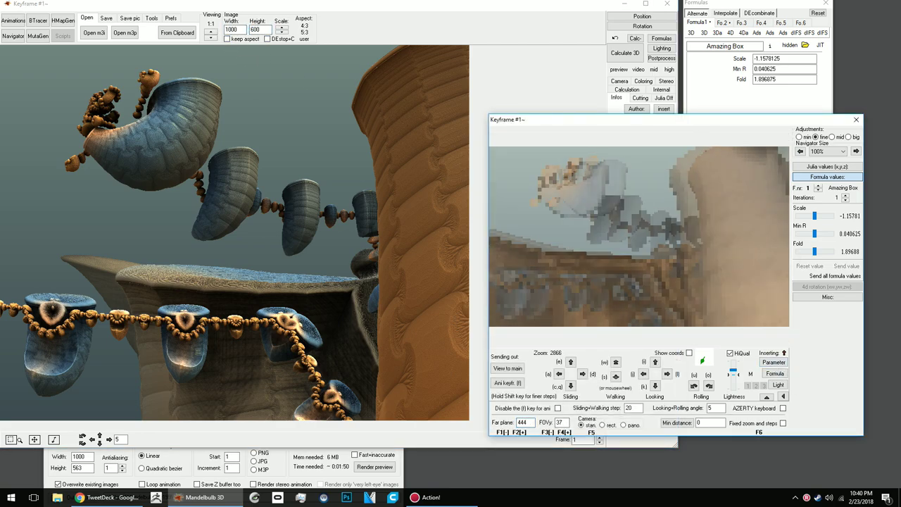
- Fly the camera forward and left toward the objects and insert the view as a new keyframe
key("w")
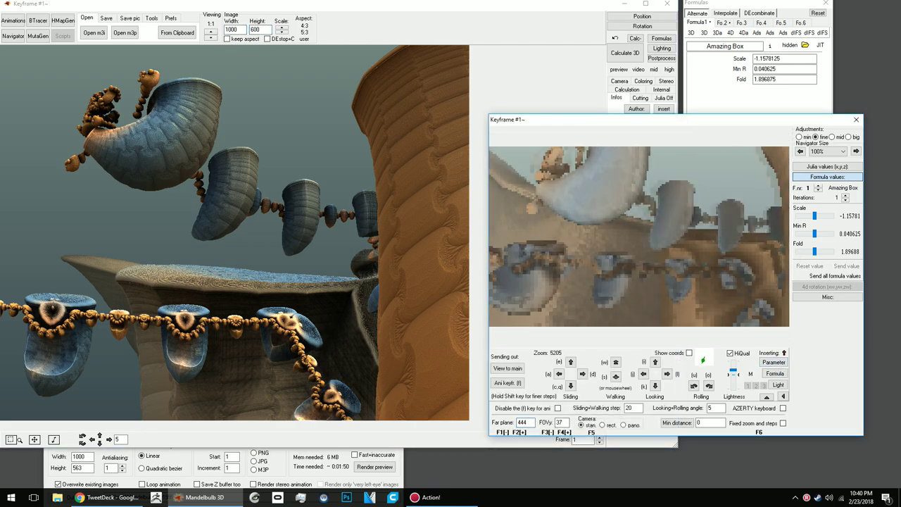
key("Left")
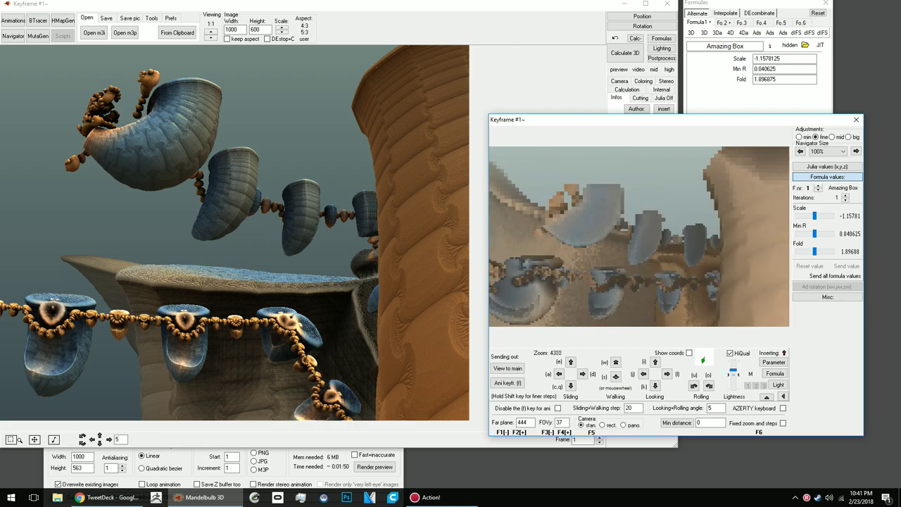
key("w")
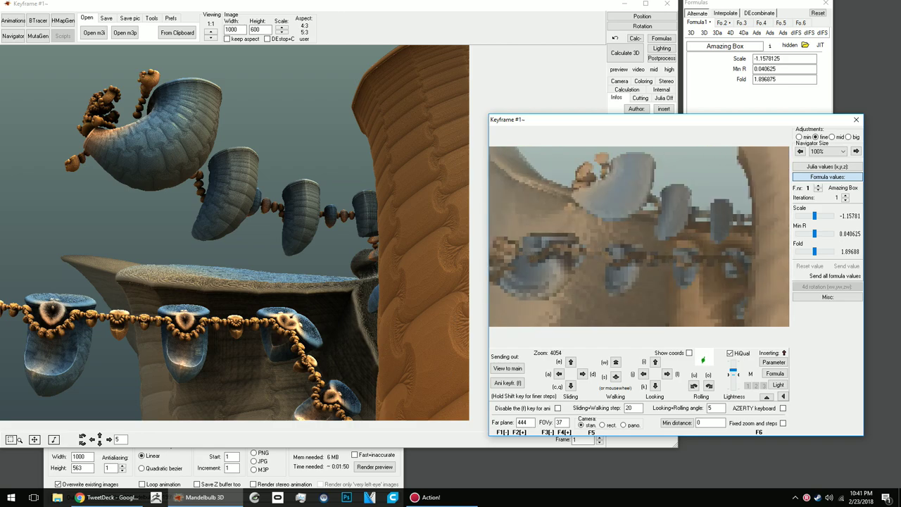
key("Left")
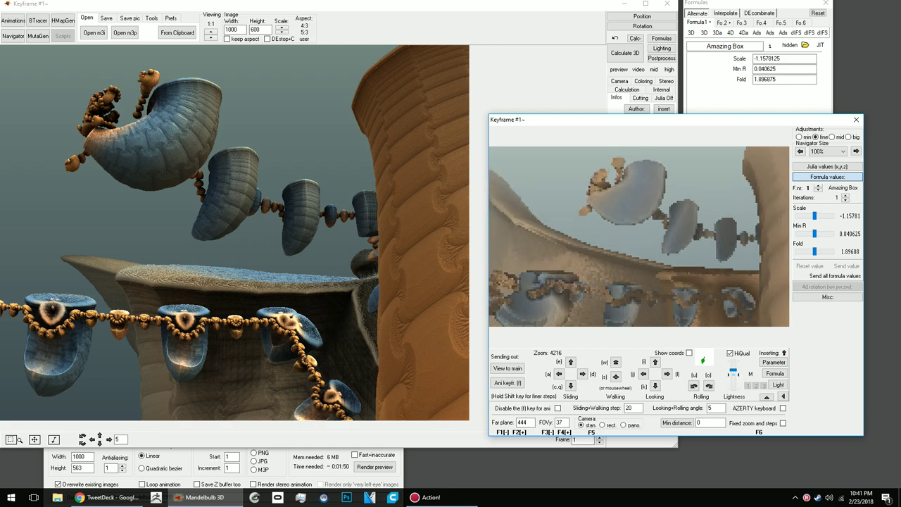
key("w")
key("i")
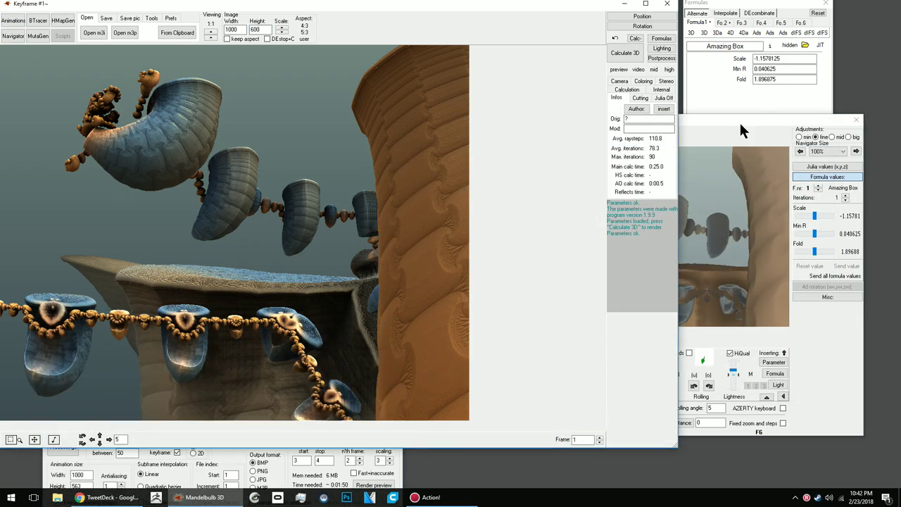
- Render a lower Navigator view of the blue-cup chain and bring up the background image picker
left_click(612, 52)
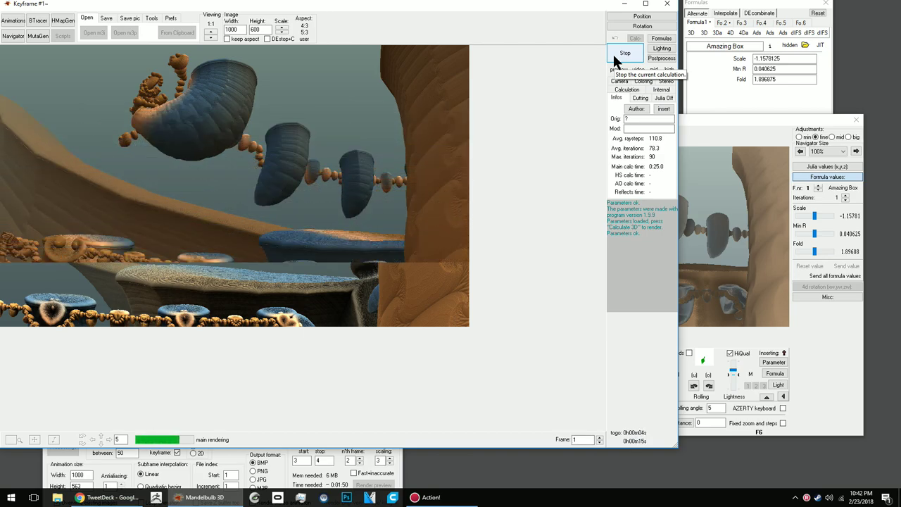
left_click(709, 121)
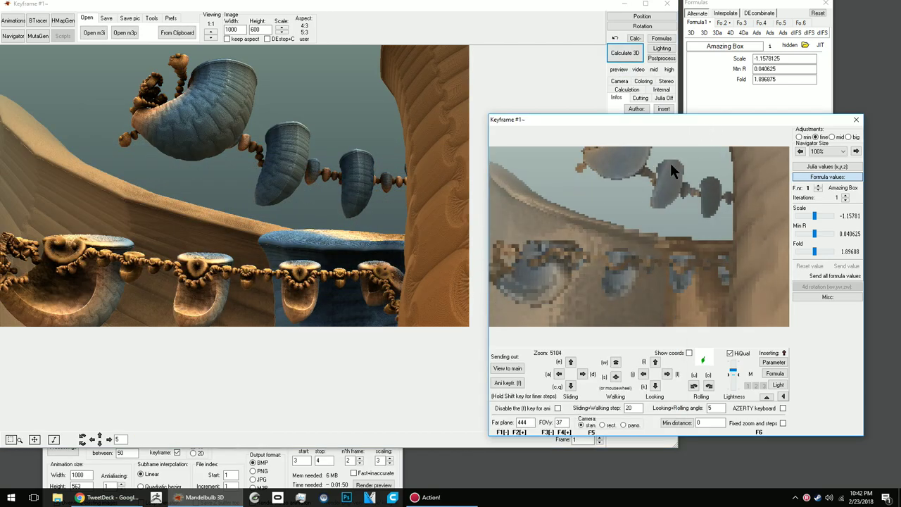
scroll(670, 162, "down", 3)
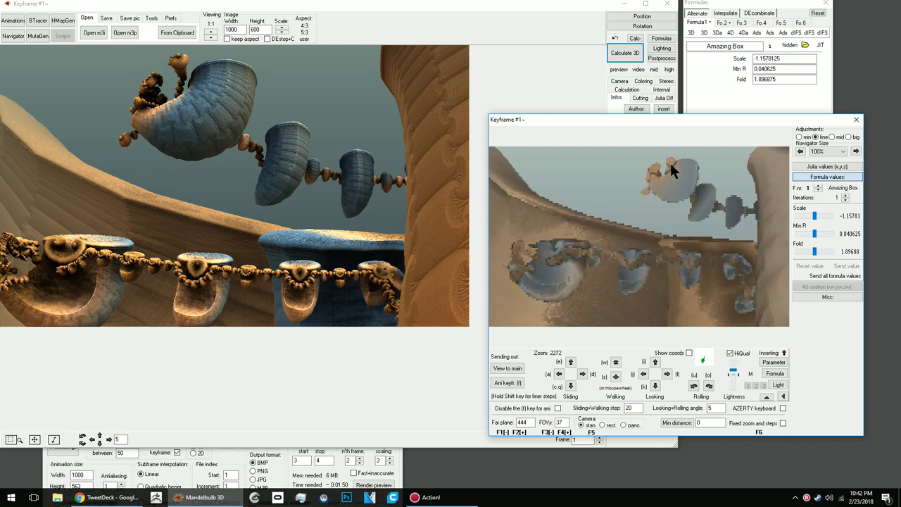
left_click(507, 368)
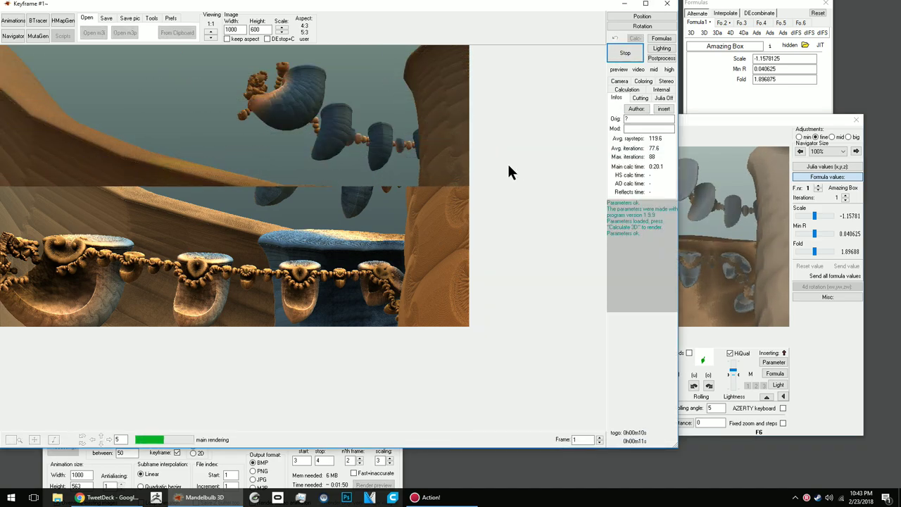
left_click(661, 47)
- Load skysphere.jpg as the starry nebula background image
left_click(734, 217)
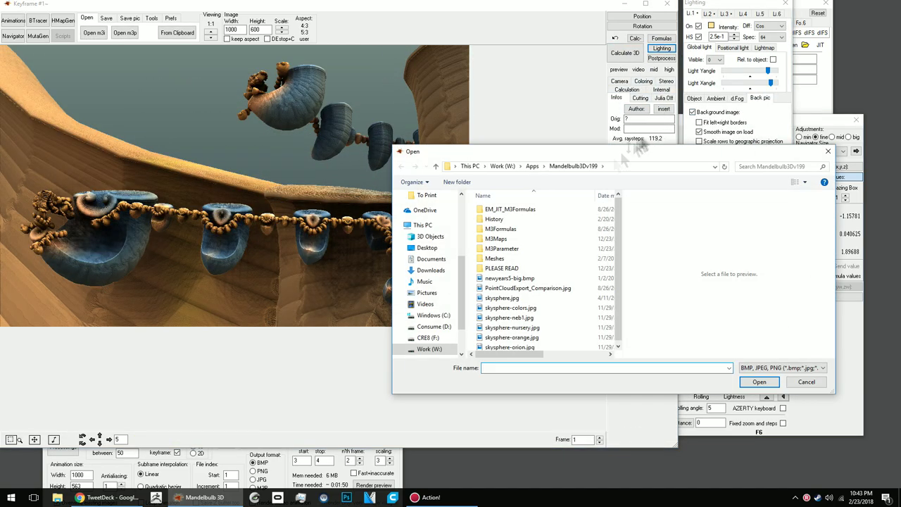
left_click(504, 308)
left_click(504, 337)
left_click(502, 324)
left_click(501, 295)
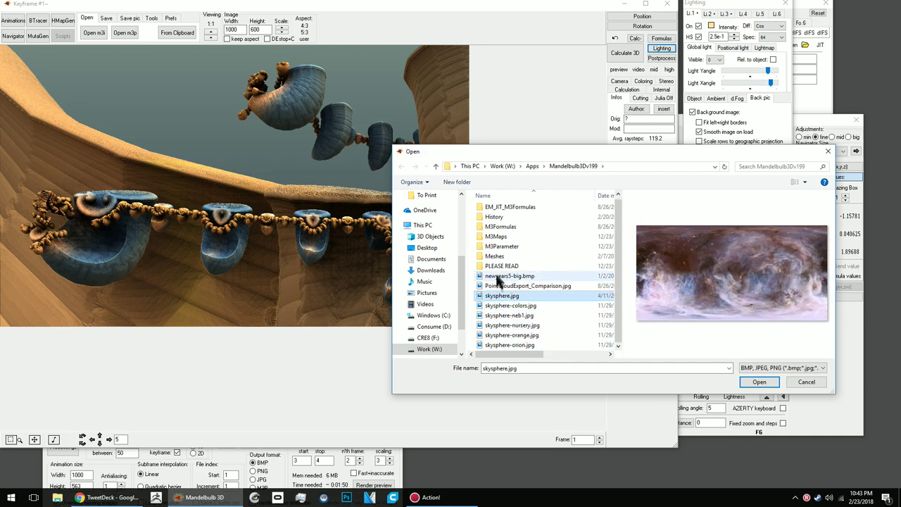
double_click(498, 296)
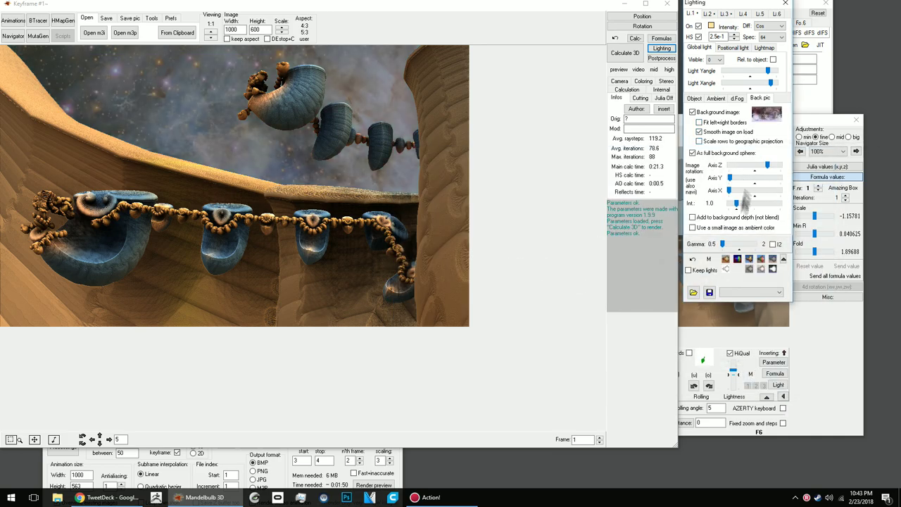
- On the Ambient lighting settings, try a dark green depth fog colour
left_click(716, 98)
left_click(709, 112)
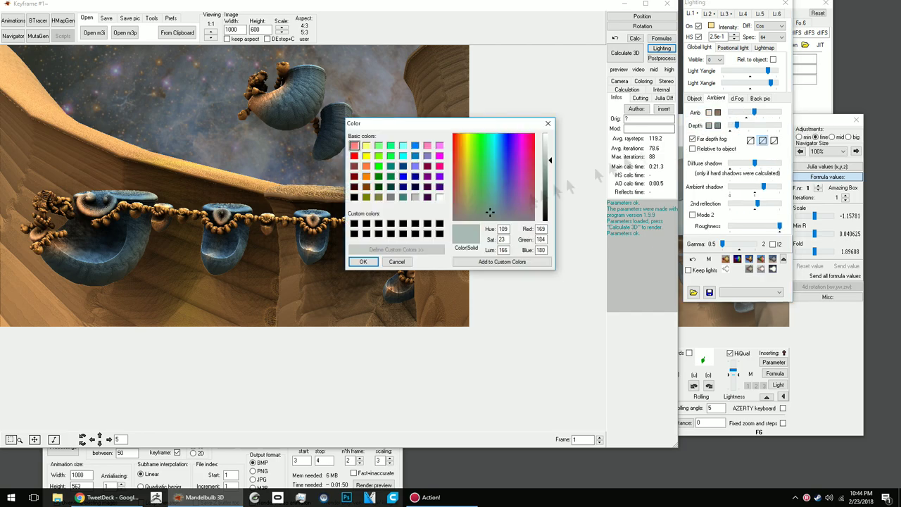
key("Escape")
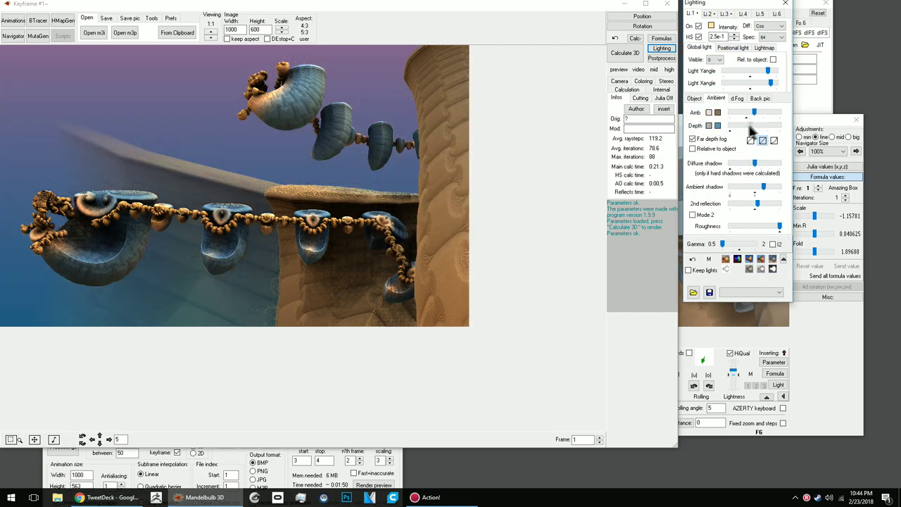
left_click(709, 126)
left_click(516, 201)
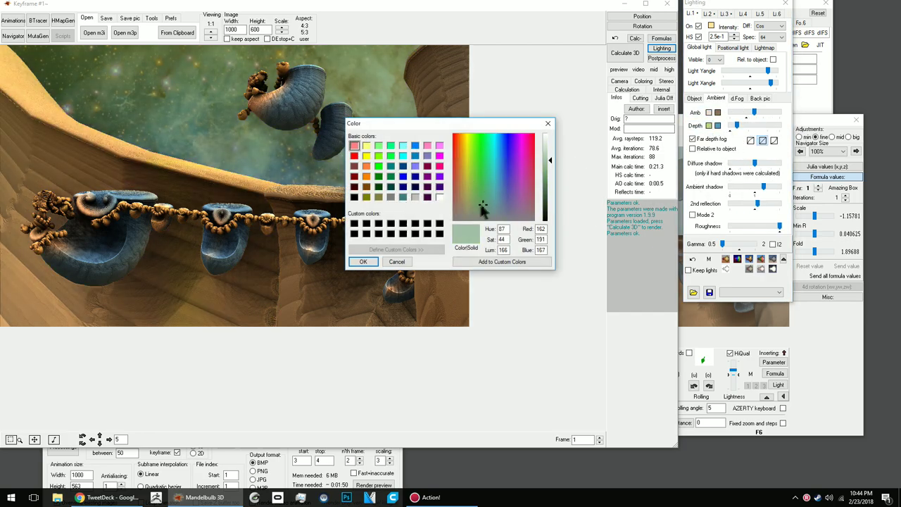
left_click(483, 207)
left_click(362, 260)
- Change the two depth colours to brown and light beige
left_click(717, 125)
left_click(492, 151)
left_click(361, 260)
left_click(709, 126)
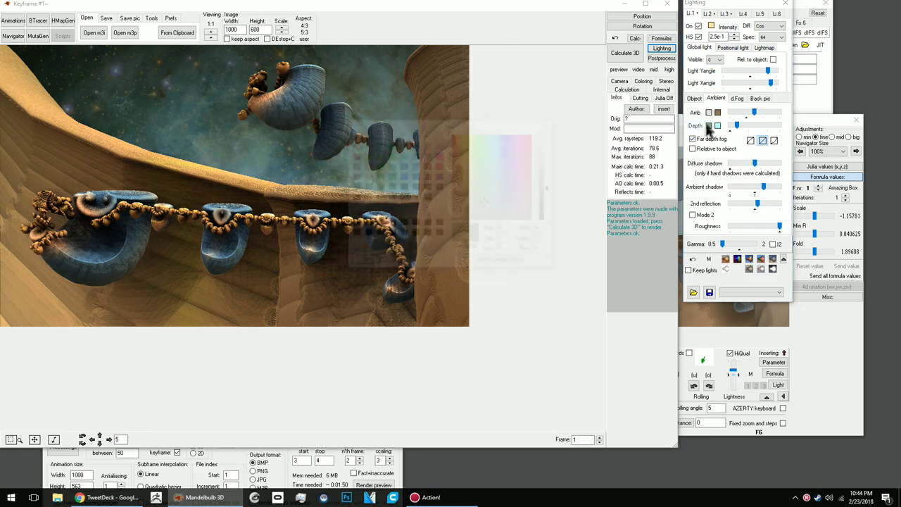
left_click(362, 259)
left_click(717, 125)
left_click(465, 151)
left_click(362, 259)
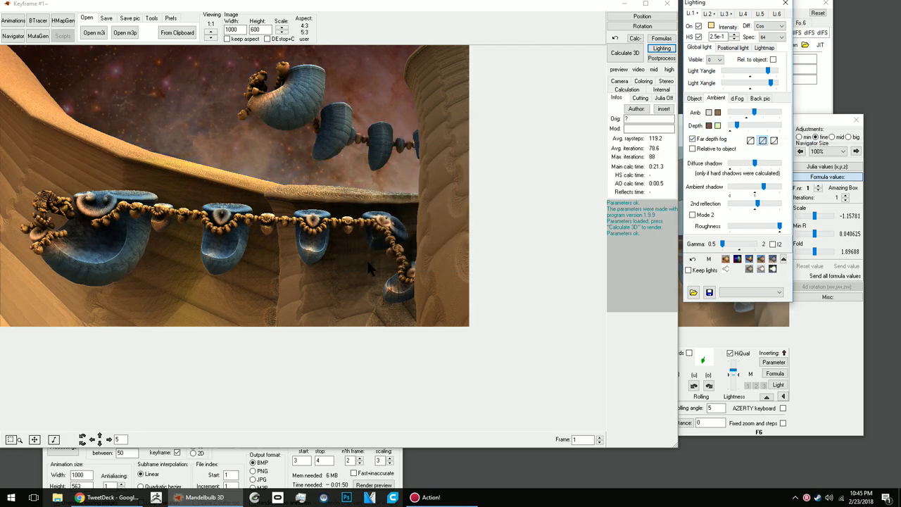
left_click(15, 35)
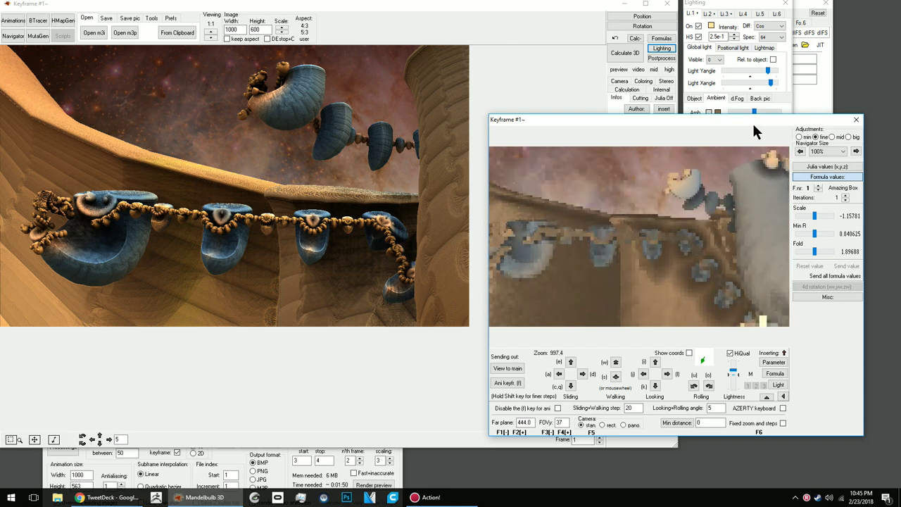
- Move the camera two steps closer along the beaded ledge, render it, and store it as keyframe 6
key("w")
key("w")
key("w")
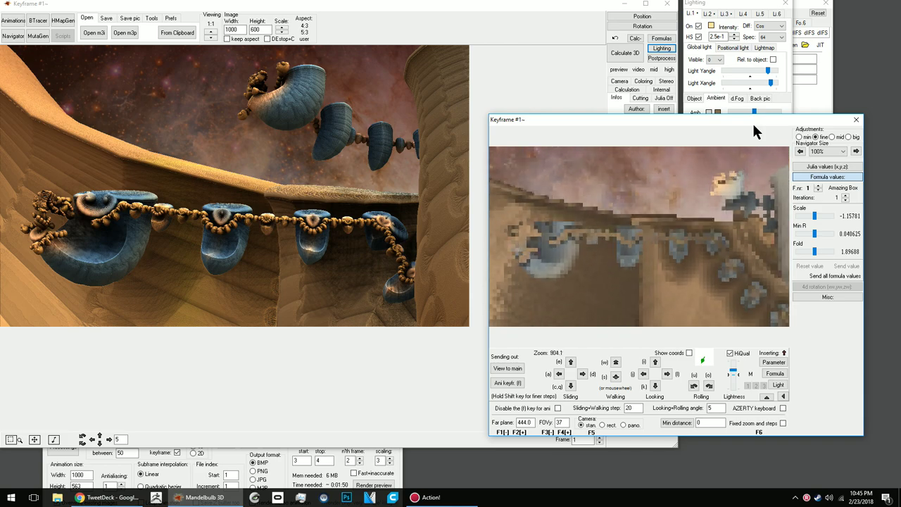
key("w")
key("w")
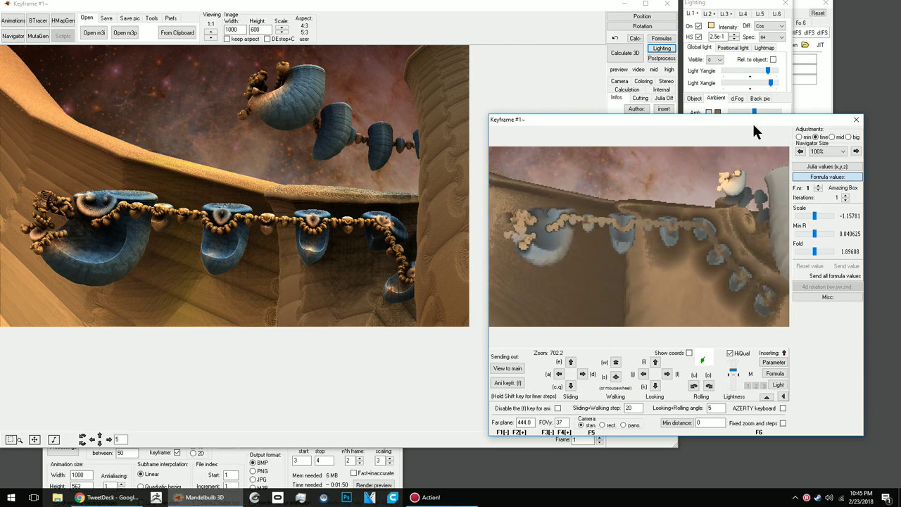
left_click(14, 36)
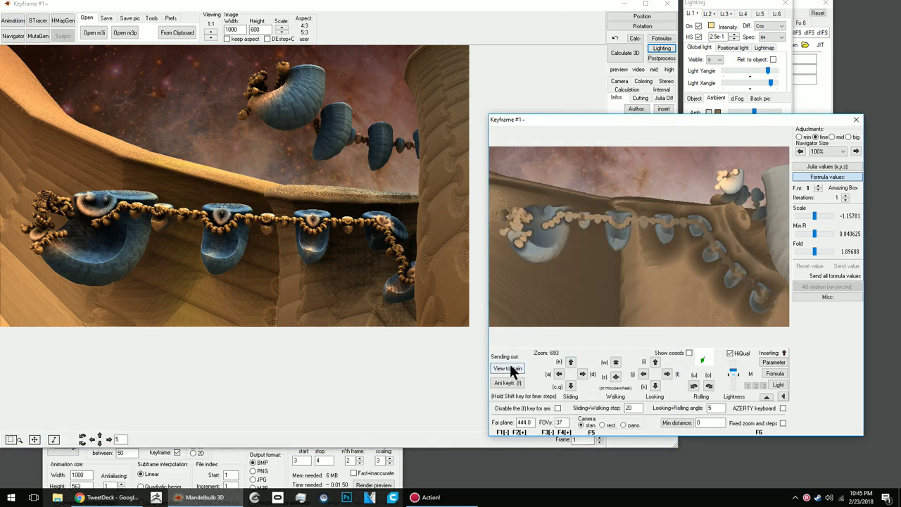
left_click(506, 368)
left_click(625, 53)
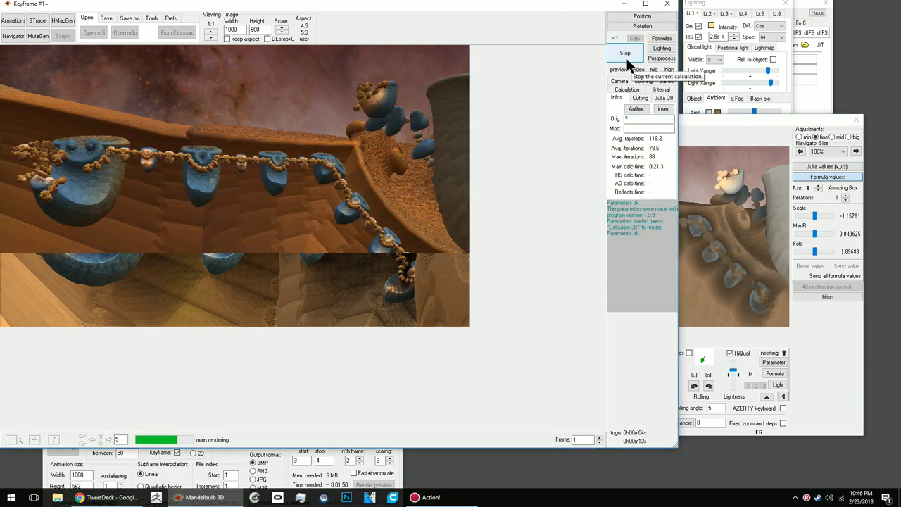
left_click(12, 20)
left_click(226, 382)
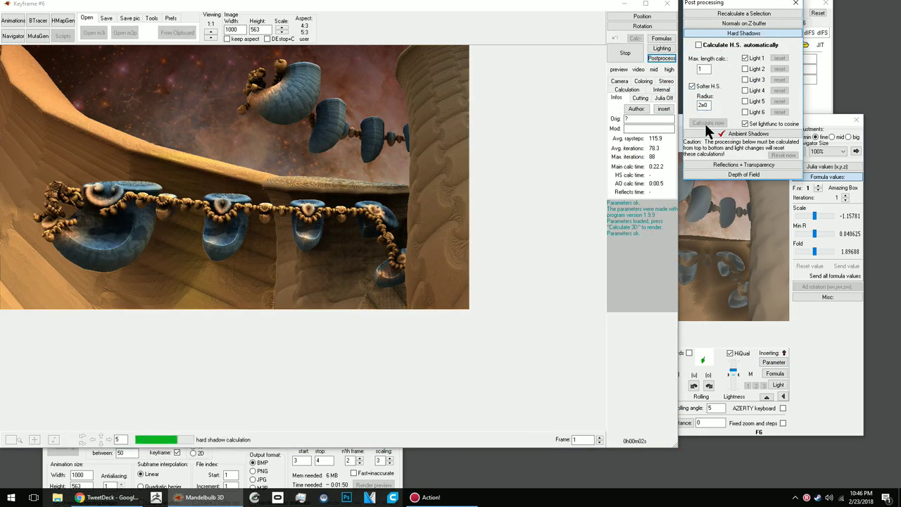
- Show the Reflections + Transparency post-processing options and mark the upper shell as the region
left_click(708, 126)
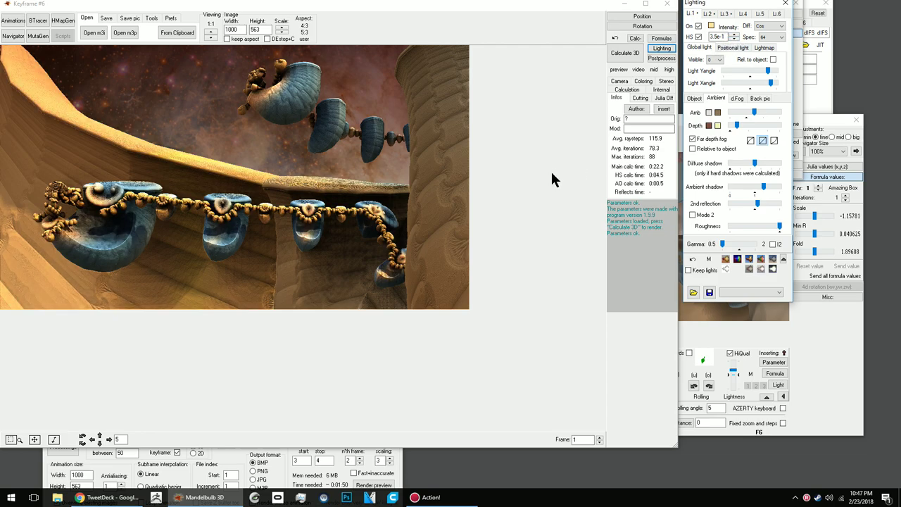
left_click(653, 59)
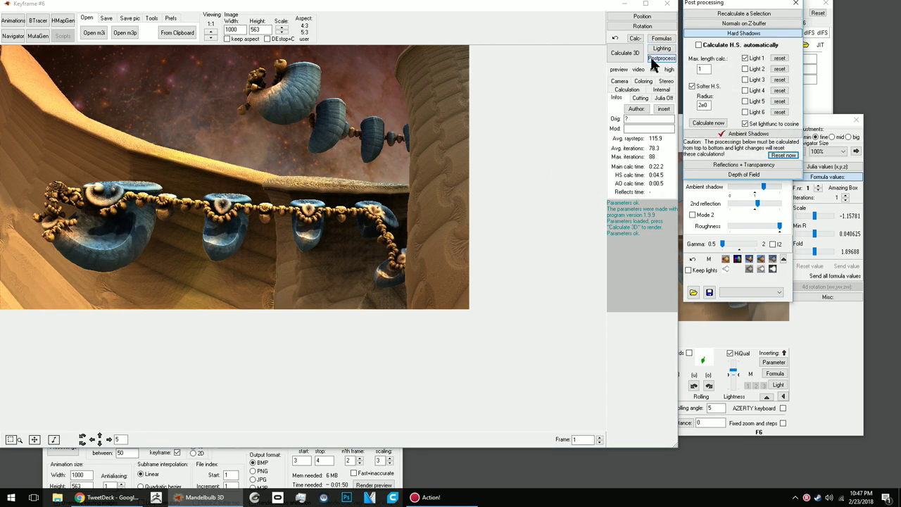
left_click(706, 74)
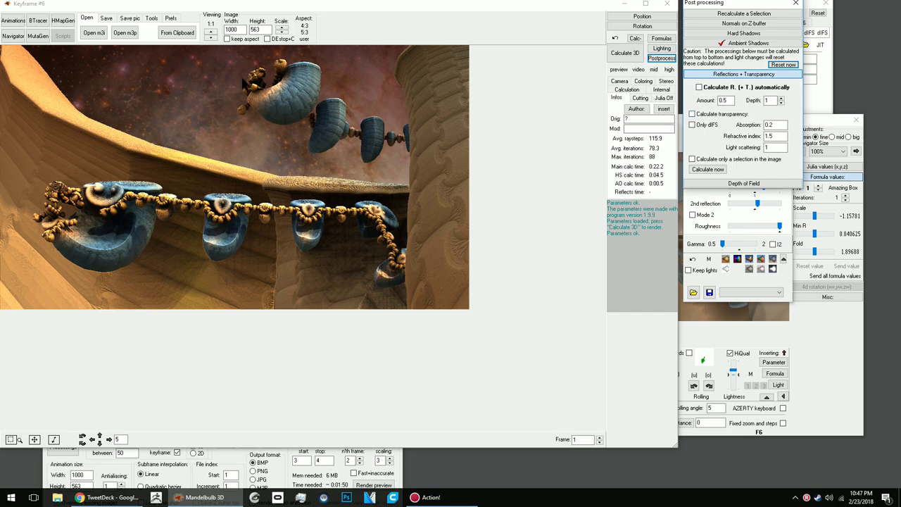
key("Return")
left_click_drag(236, 58, 335, 113)
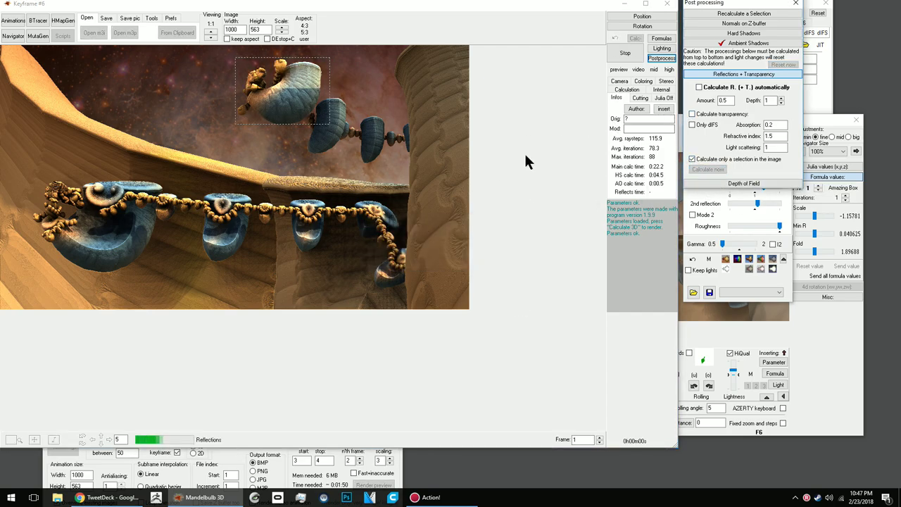
- Re-render keyframe 6 and calculate reflections (amount 0.5, depth 1) on it
left_click(612, 58)
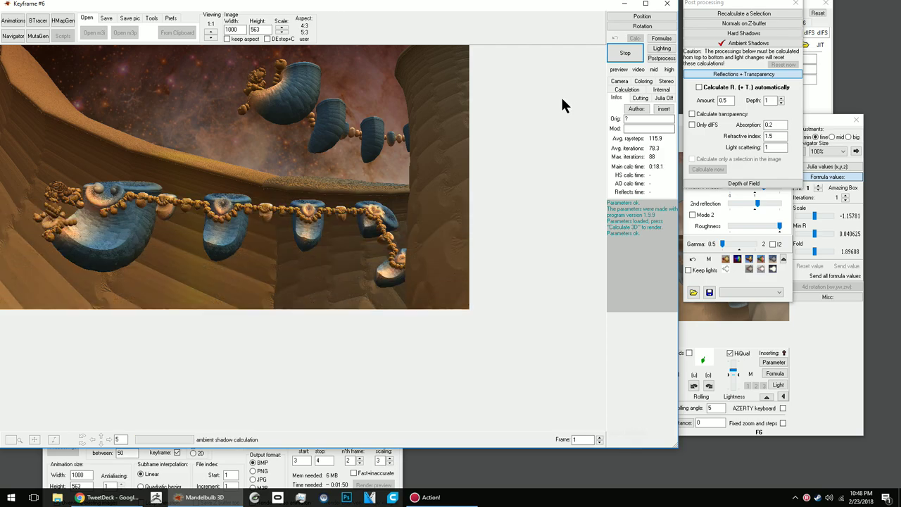
left_click(705, 169)
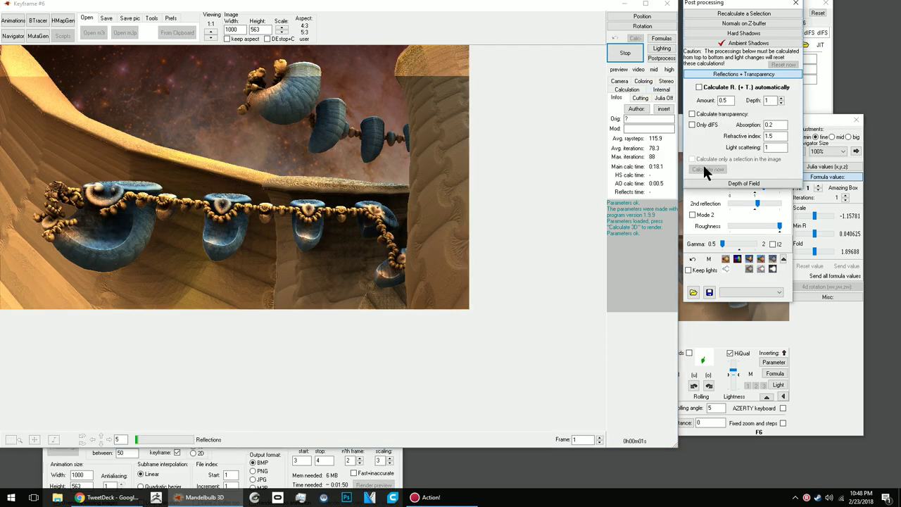
left_click(6, 41)
- Fly the navigator in to a close view of the twisted beaded tube
scroll(701, 157, "up", 2)
scroll(701, 156, "up", 2)
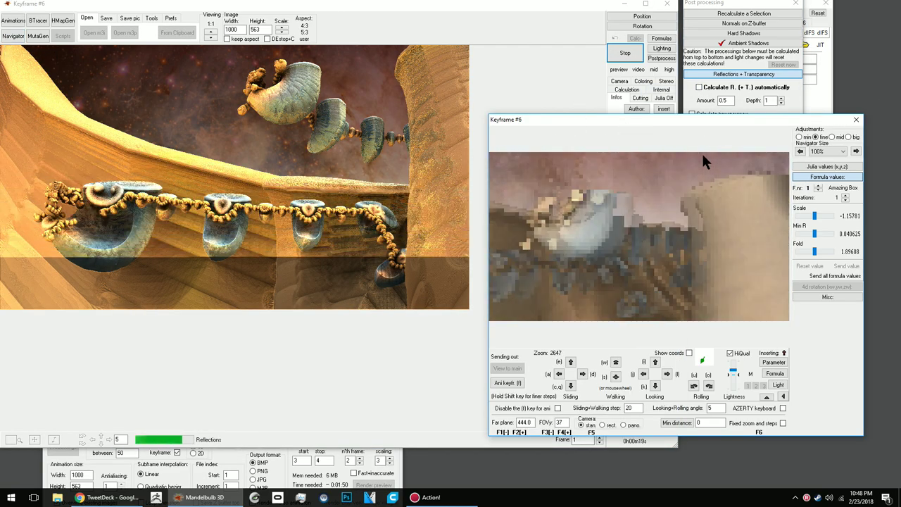
scroll(701, 156, "up", 2)
scroll(701, 156, "up", 2)
scroll(701, 154, "down", 4)
scroll(701, 153, "down", 4)
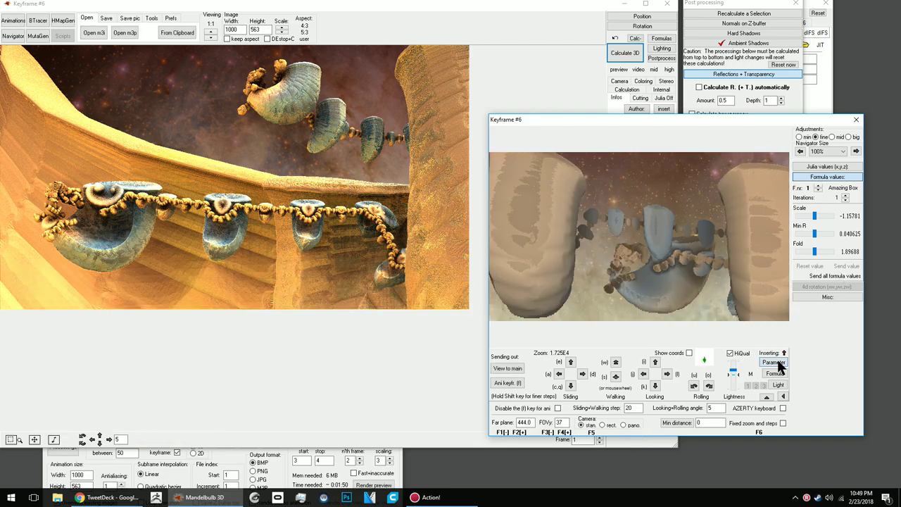
scroll(735, 124, "up", 2)
scroll(736, 124, "up", 2)
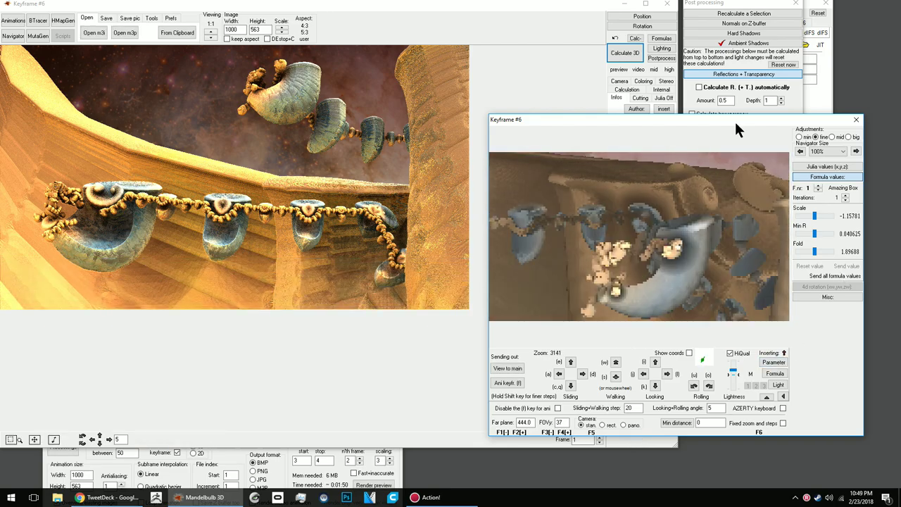
scroll(735, 124, "up", 2)
scroll(735, 123, "up", 2)
scroll(735, 124, "down", 2)
scroll(736, 124, "down", 2)
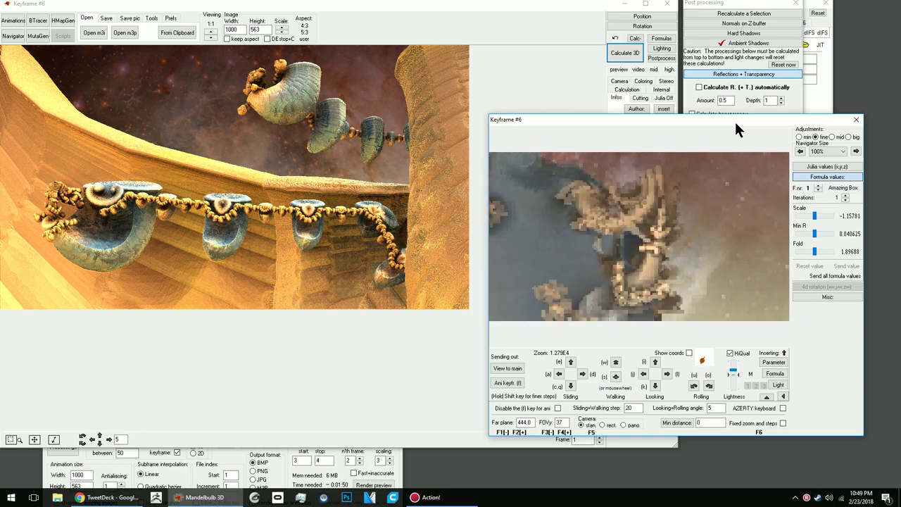
scroll(735, 123, "down", 2)
scroll(735, 124, "down", 2)
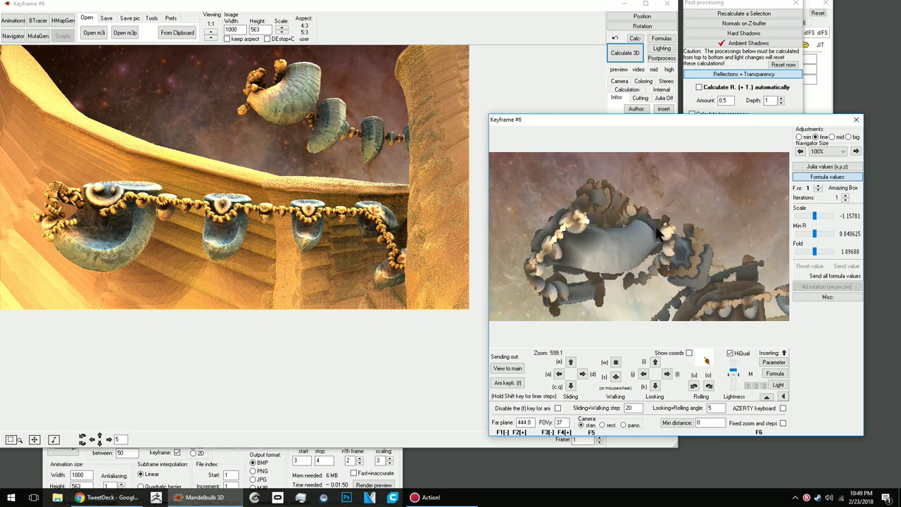
- Render the tube view in the main window and store it as keyframe 7
left_click(51, 38)
left_click_drag(123, 359, 123, 319)
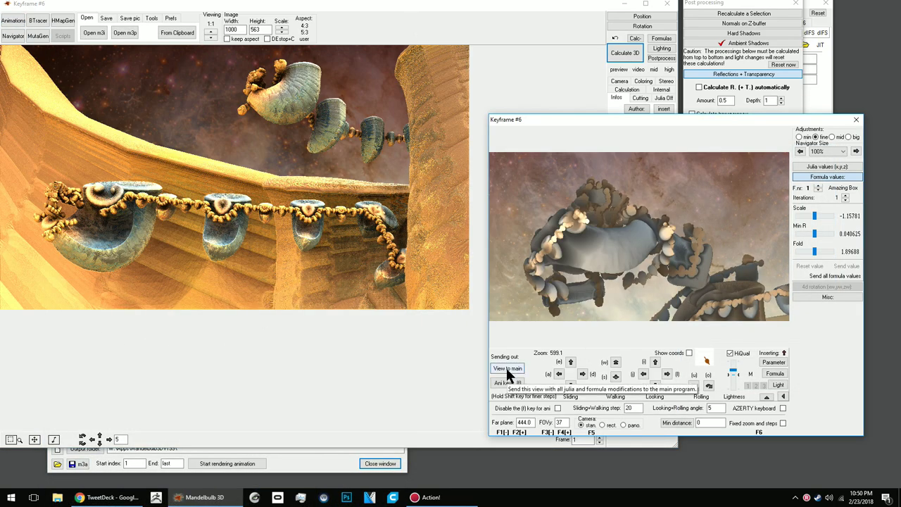
left_click(625, 52)
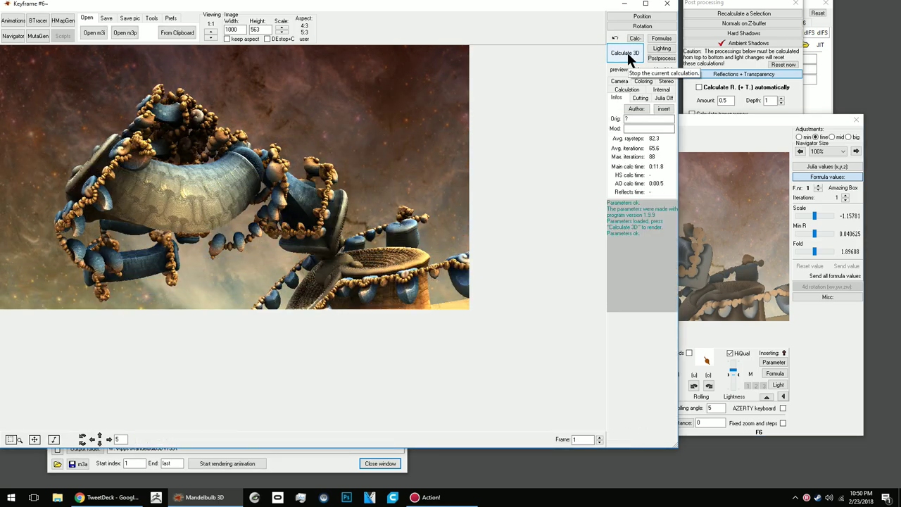
left_click(511, 70)
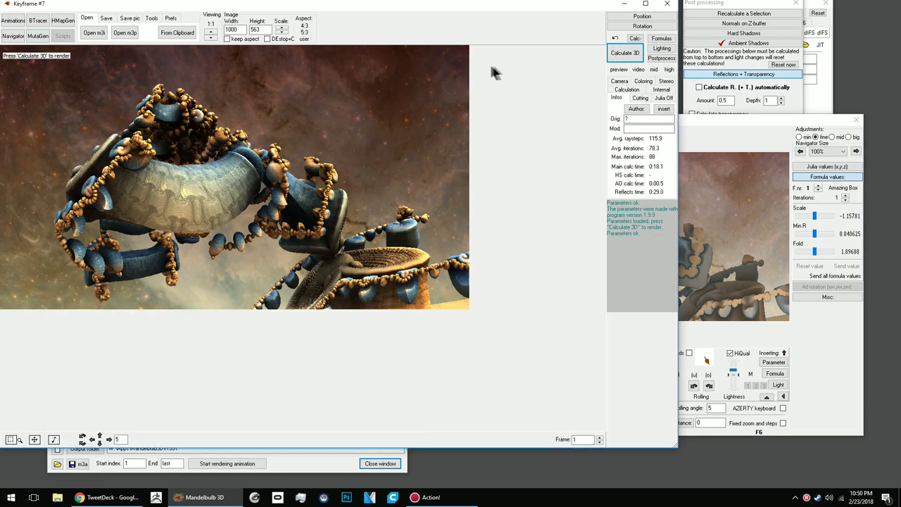
- Fly the navigator closer to the two bead-chained cup-shaped pillars and render that view
left_click(777, 290)
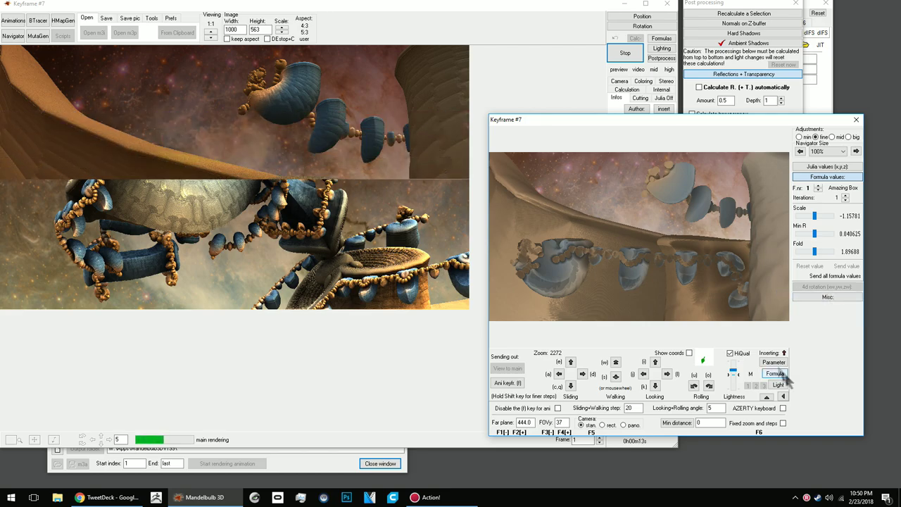
scroll(720, 192, "up", 2)
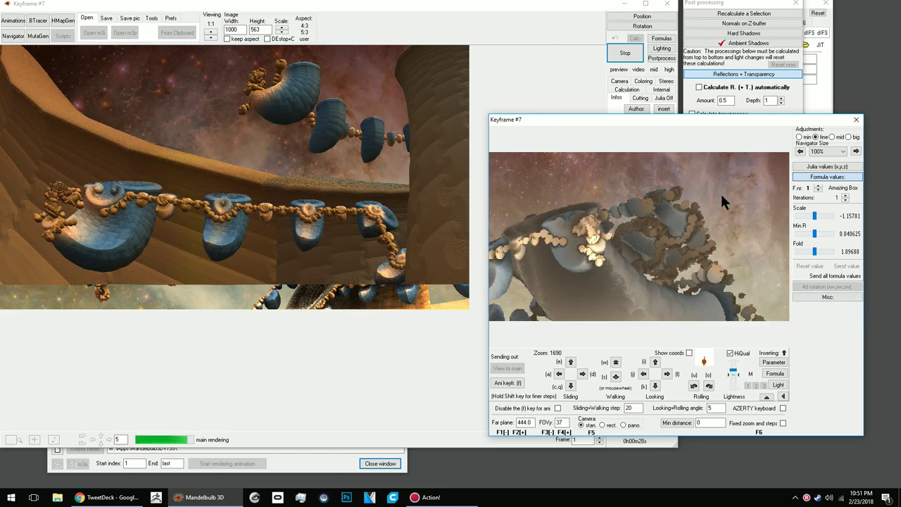
scroll(721, 193, "up", 2)
scroll(721, 194, "up", 2)
scroll(721, 193, "up", 2)
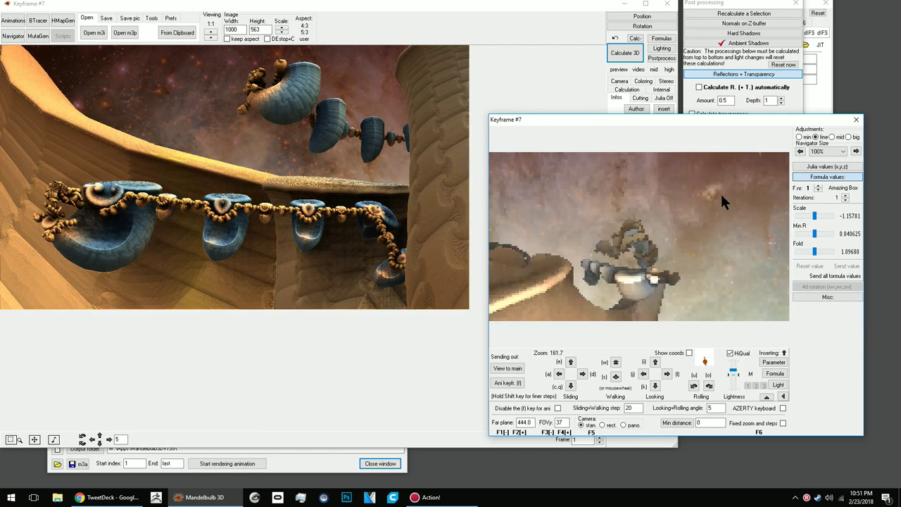
scroll(719, 191, "up", 1)
scroll(720, 191, "up", 1)
scroll(720, 192, "down", 3)
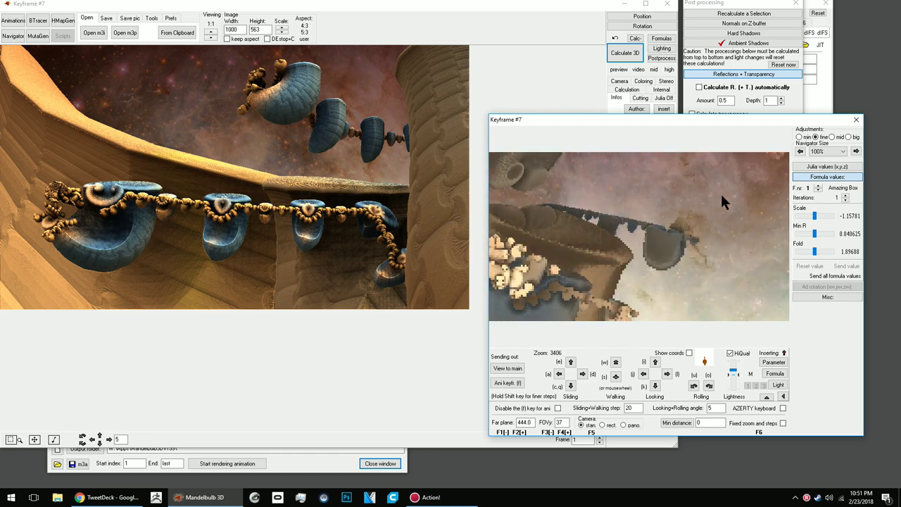
scroll(754, 250, "down", 3)
scroll(706, 134, "up", 2)
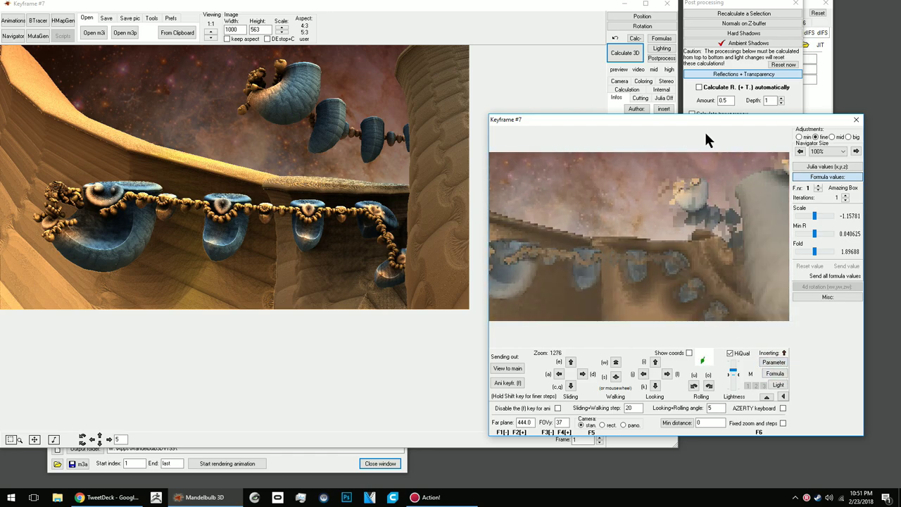
scroll(706, 133, "up", 2)
scroll(706, 138, "down", 1)
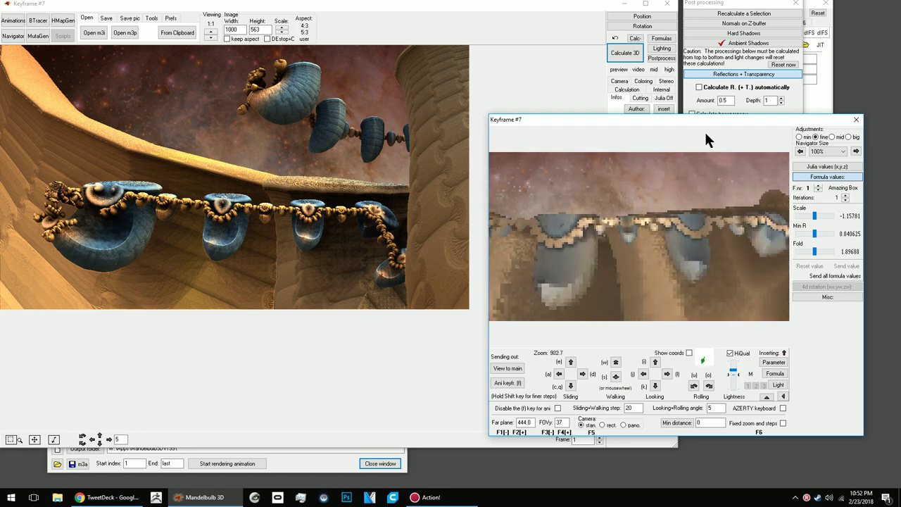
scroll(706, 138, "down", 1)
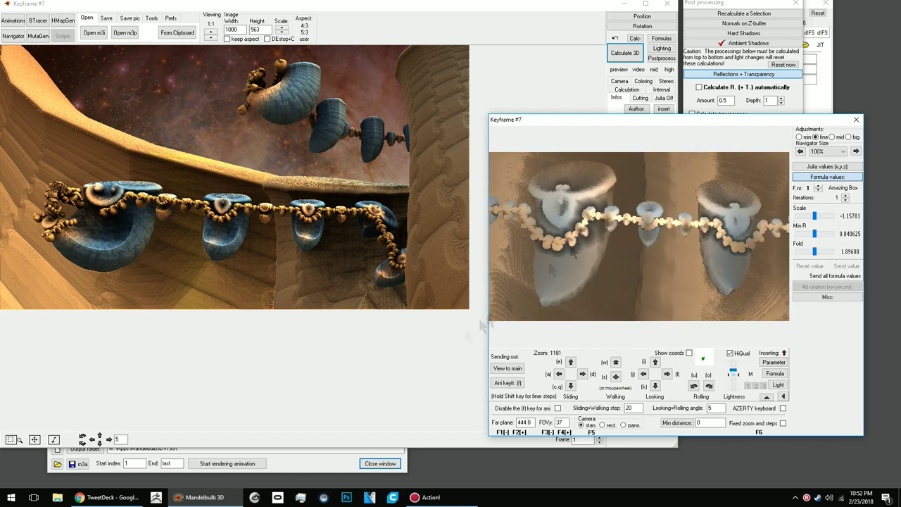
left_click(624, 53)
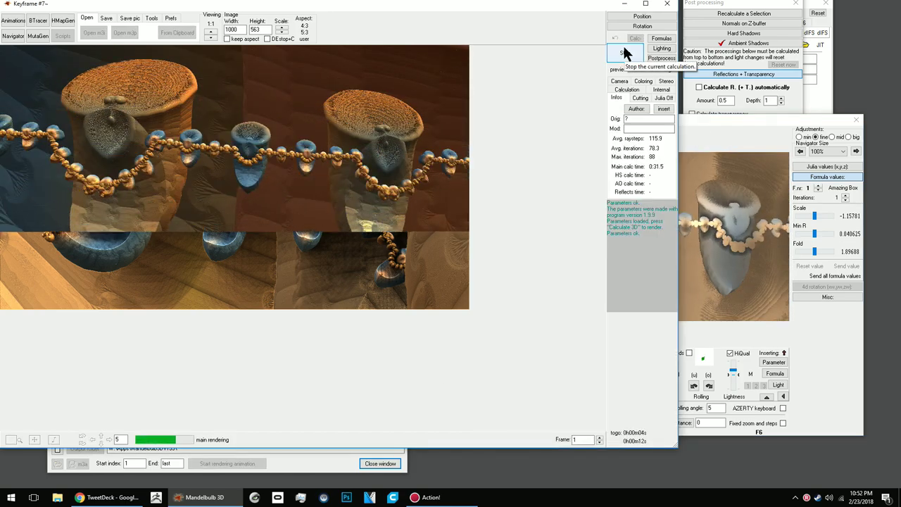
- Calculate reflections and hard shadows on the keyframe 7 pillar render
left_click(707, 168)
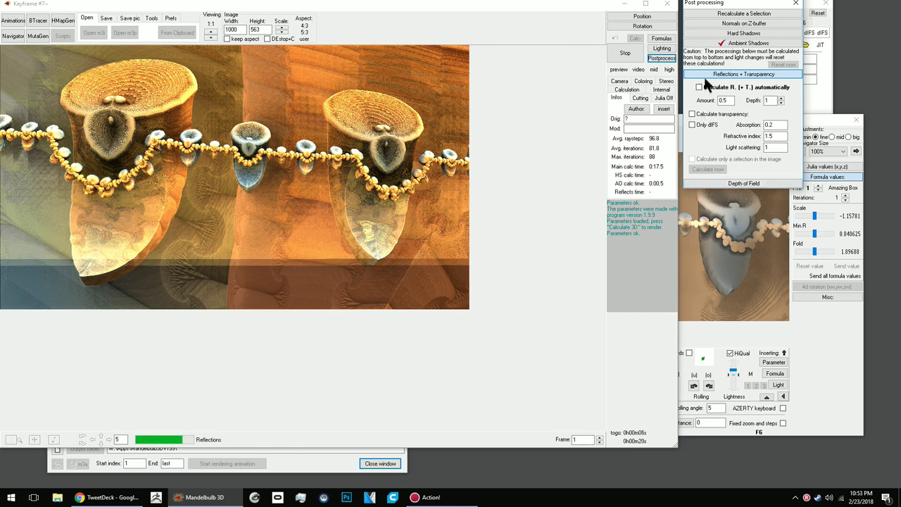
left_click(710, 33)
left_click(709, 122)
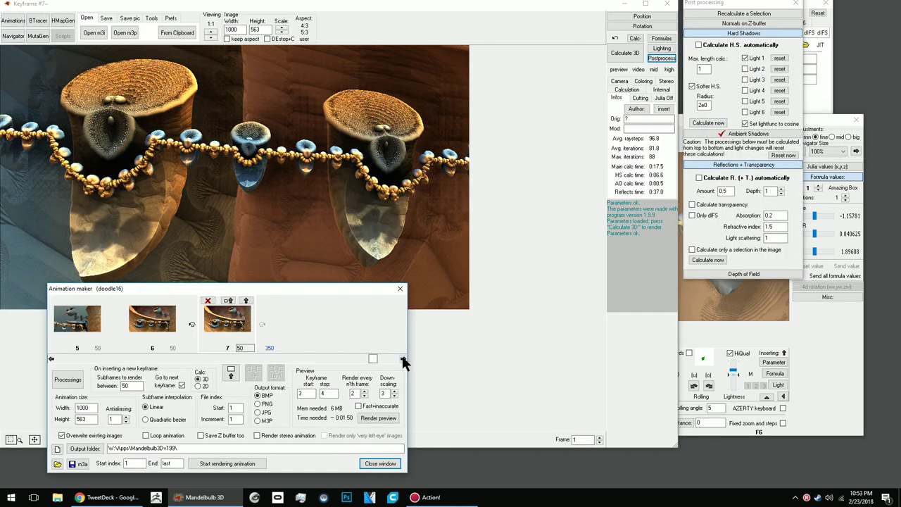
- Play the animation preview through keyframes 5–7 and nudge the Amazing Box Scale value
left_click(378, 417)
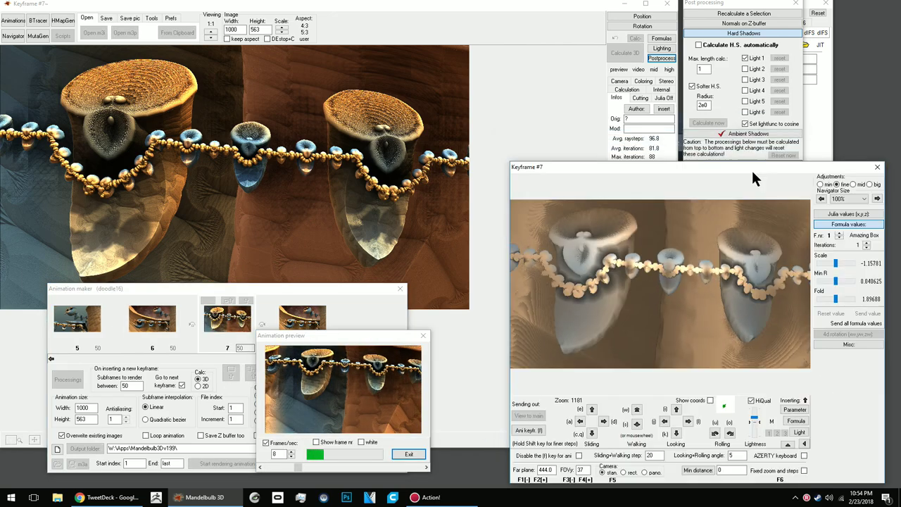
left_click_drag(647, 175, 613, 159)
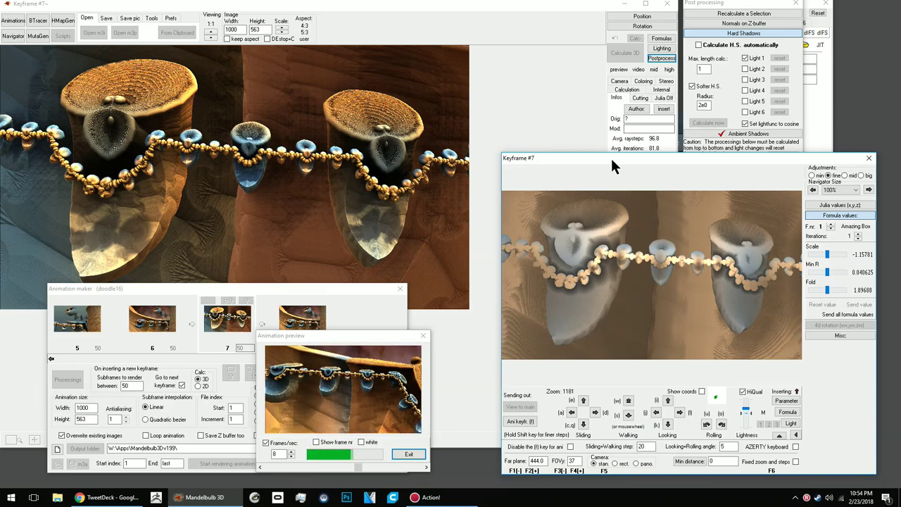
left_click_drag(612, 167, 605, 164)
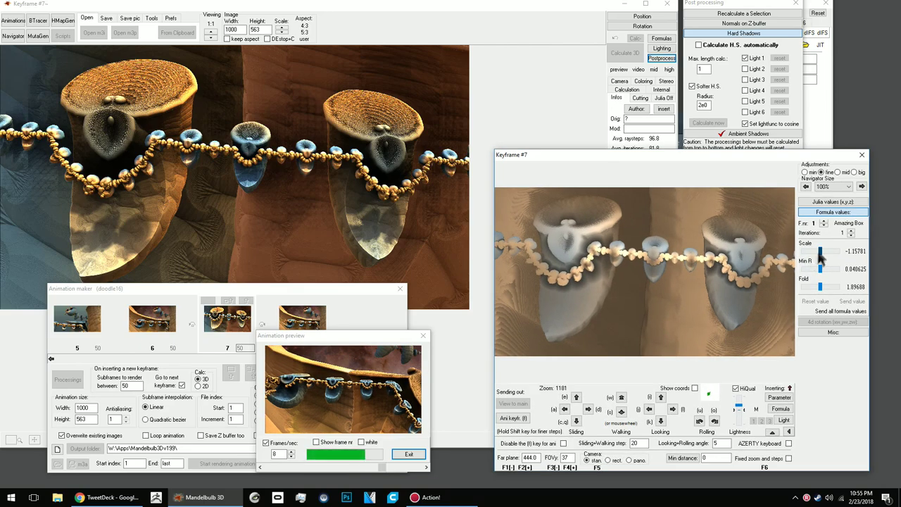
left_click_drag(820, 252, 816, 260)
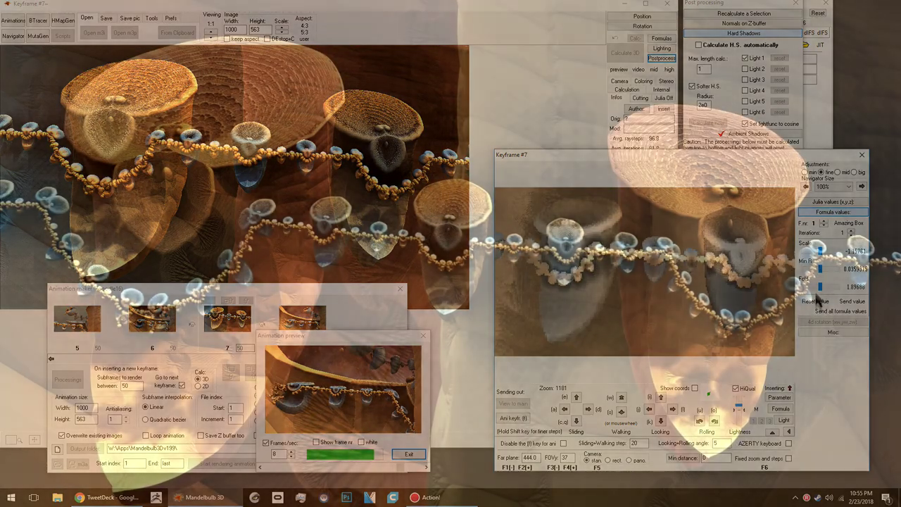